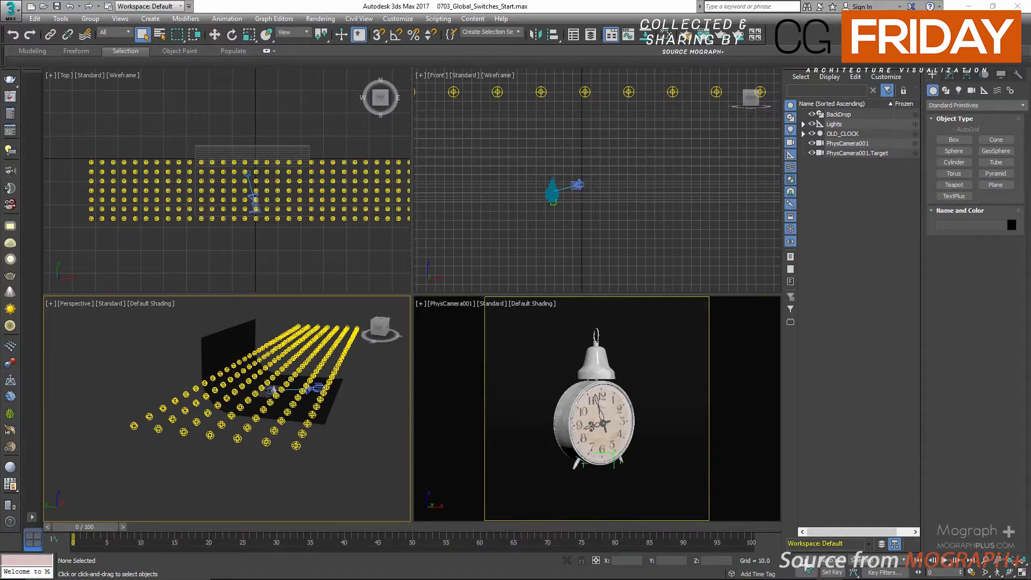
Open the render setup and show V-Ray's Global switches in Expert mode.
click(9, 115)
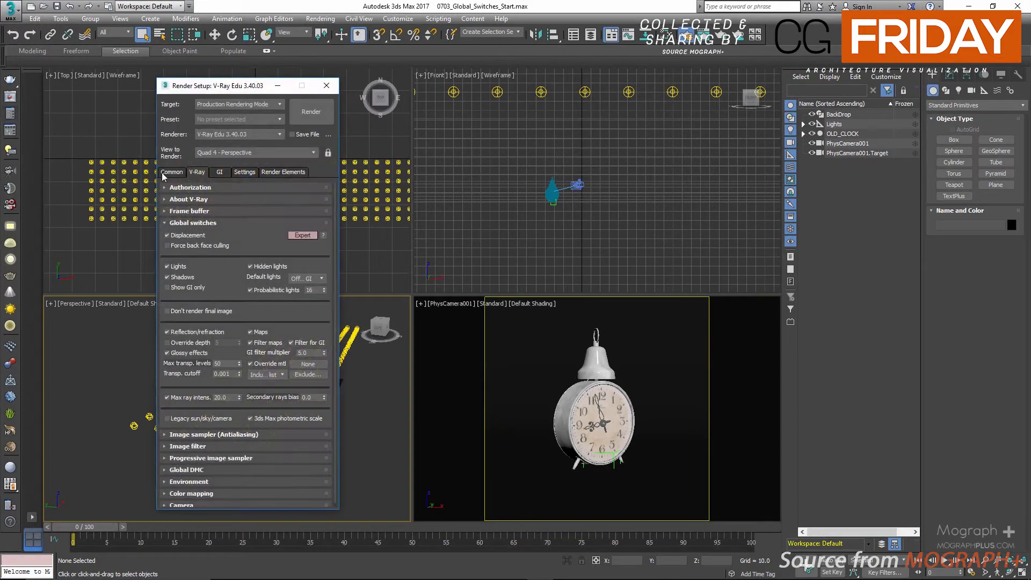
click(192, 223)
click(192, 223)
click(300, 235)
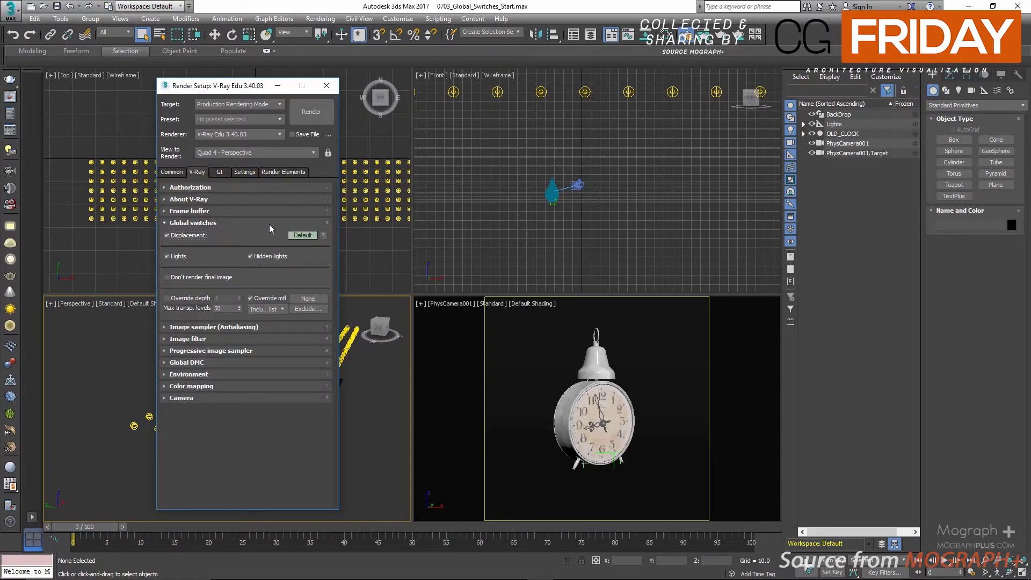
click(304, 238)
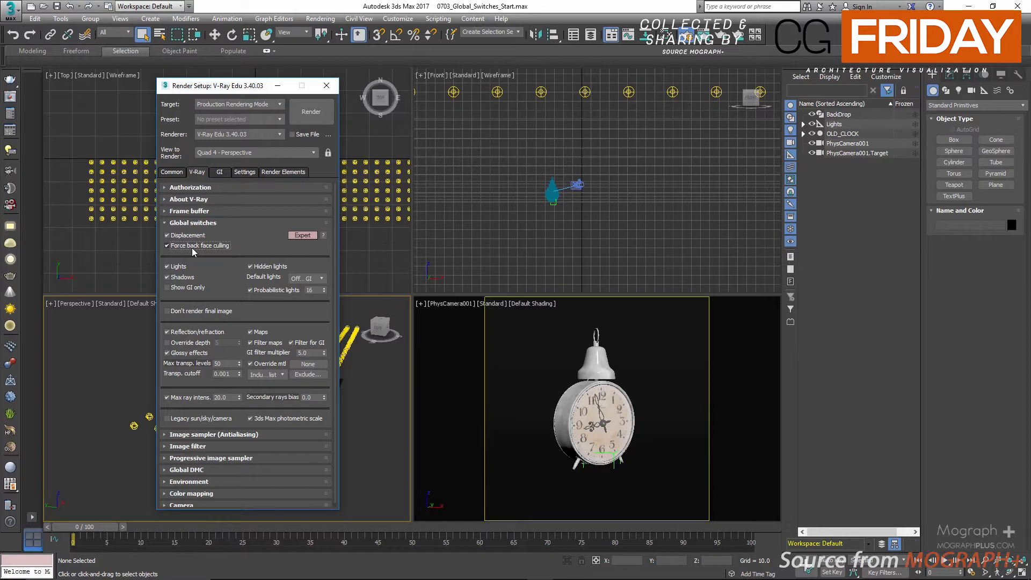
Turn off Force back face culling, and select and hide the Sphere_001 light from the Lights group.
click(192, 247)
click(262, 266)
click(804, 124)
click(823, 134)
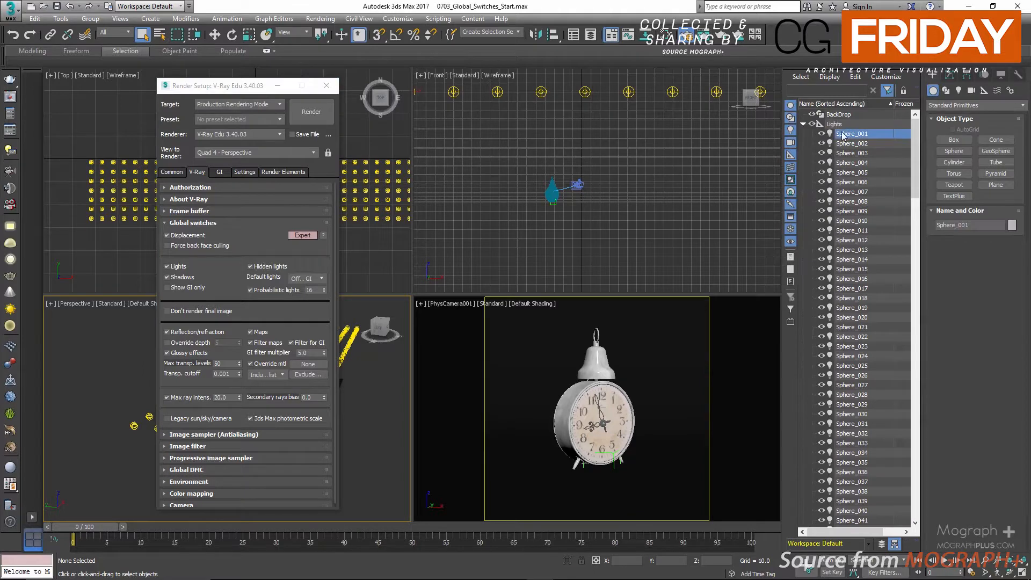
click(950, 76)
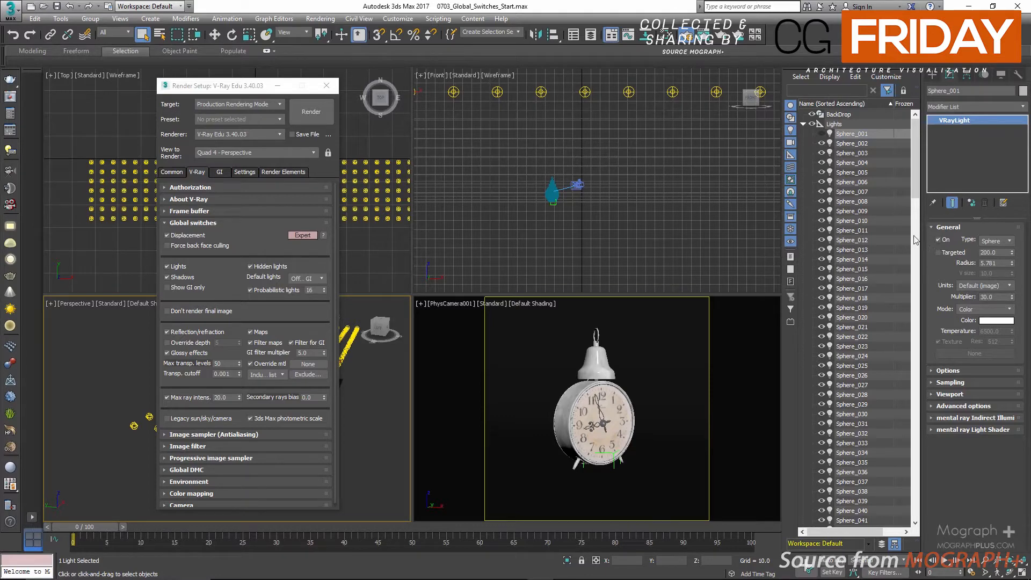
click(822, 134)
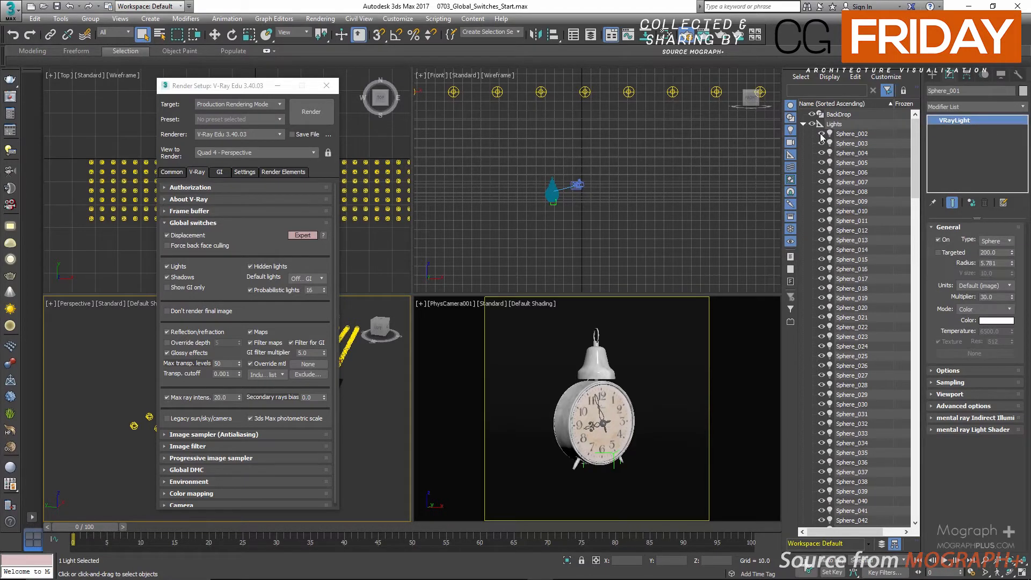
Hide the Sphere_002 light to try out the Hidden lights option, and unhide it again.
click(821, 133)
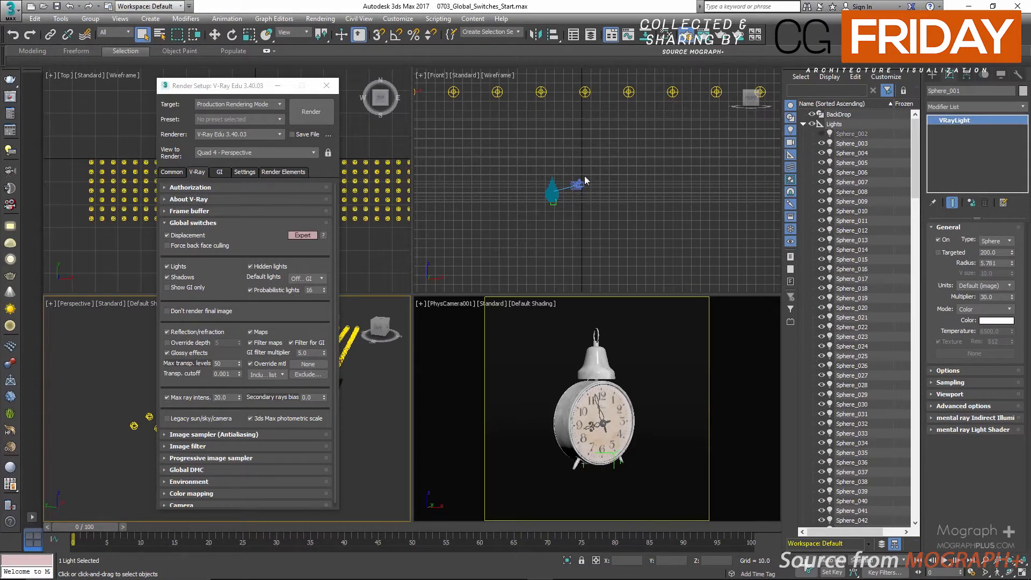
click(263, 267)
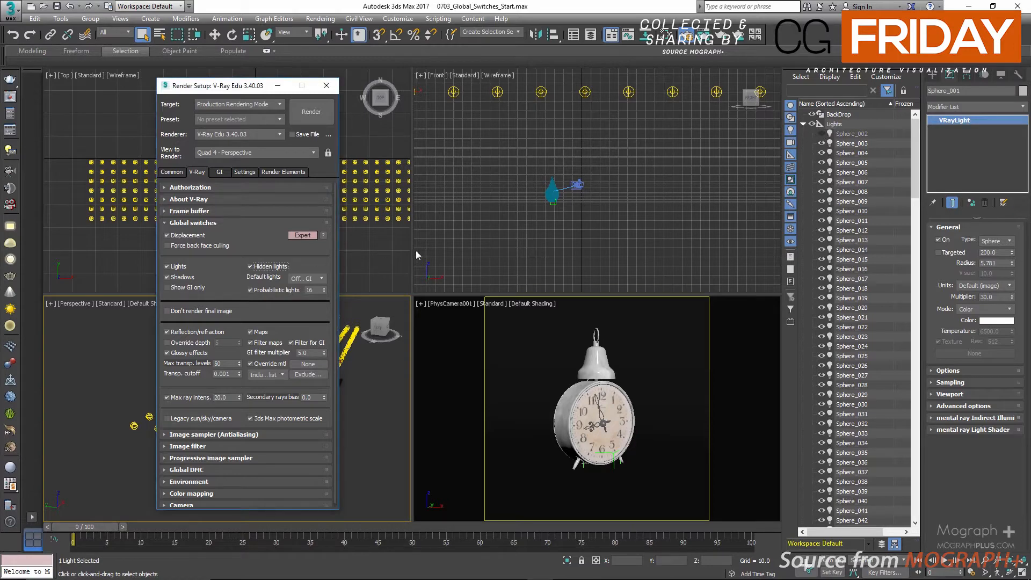
click(818, 137)
click(820, 135)
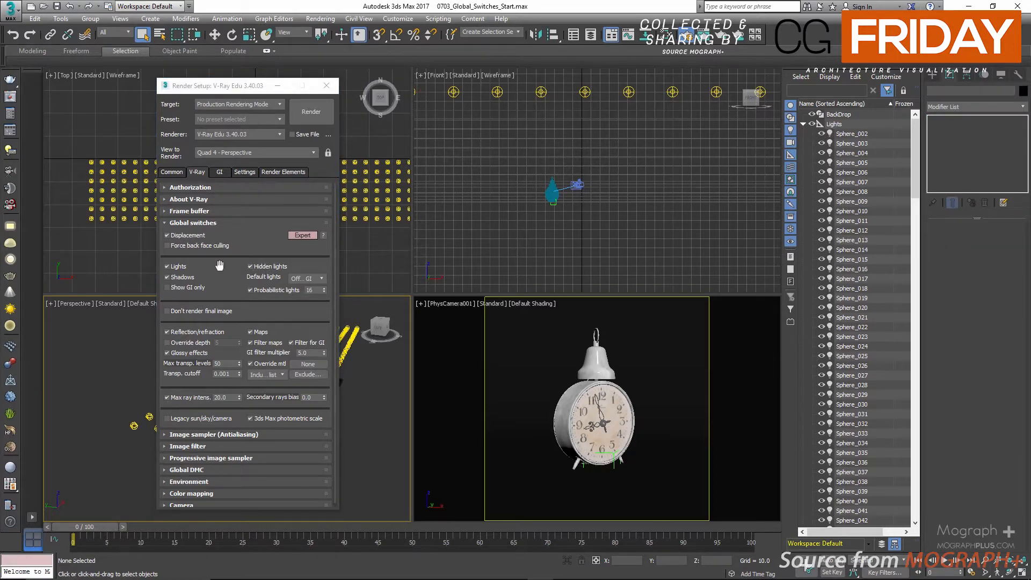
Switch Shadows off and back on, collapse the Lights group, and look through the Default lights modes.
click(182, 278)
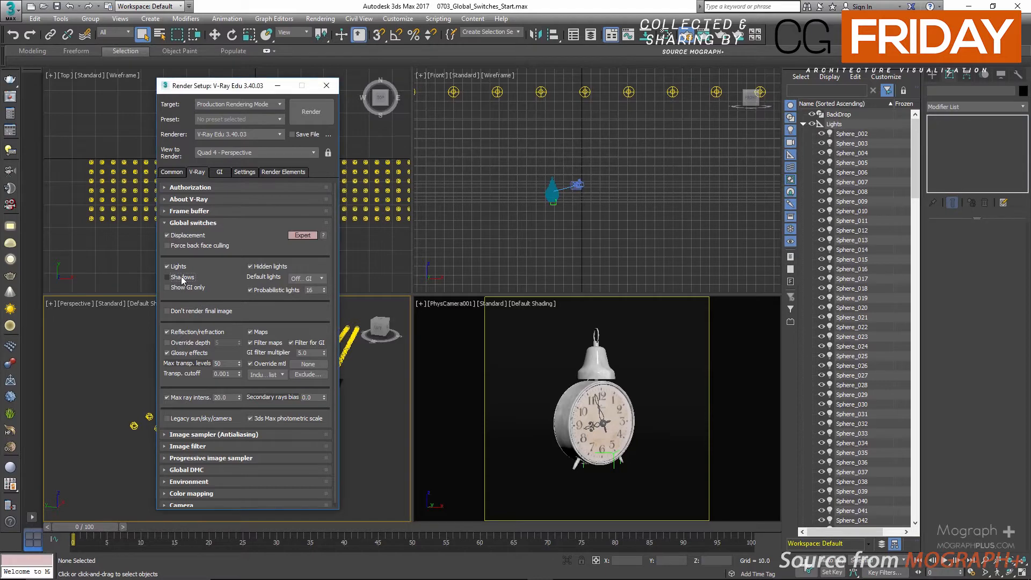
click(183, 278)
click(310, 279)
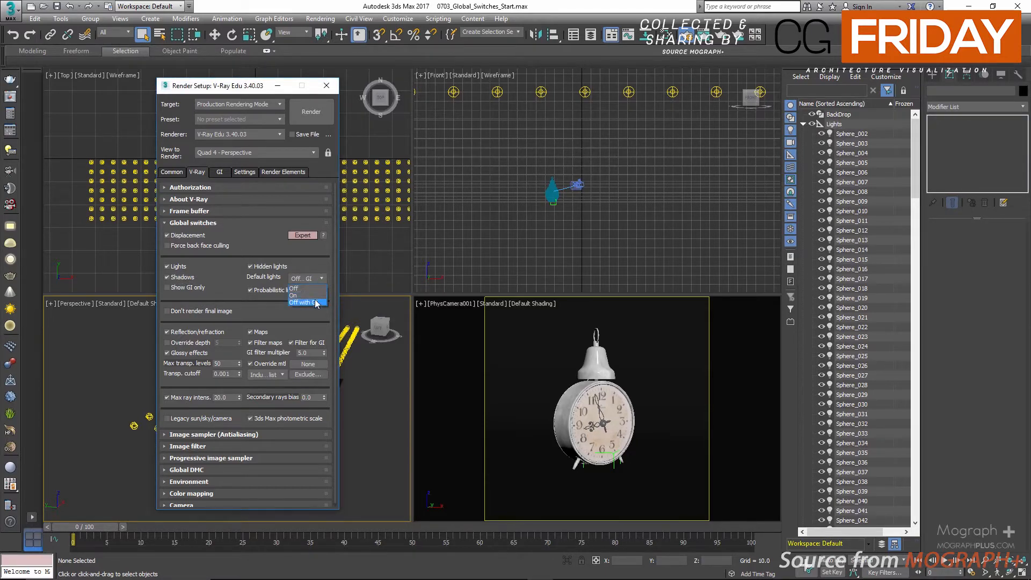
click(803, 124)
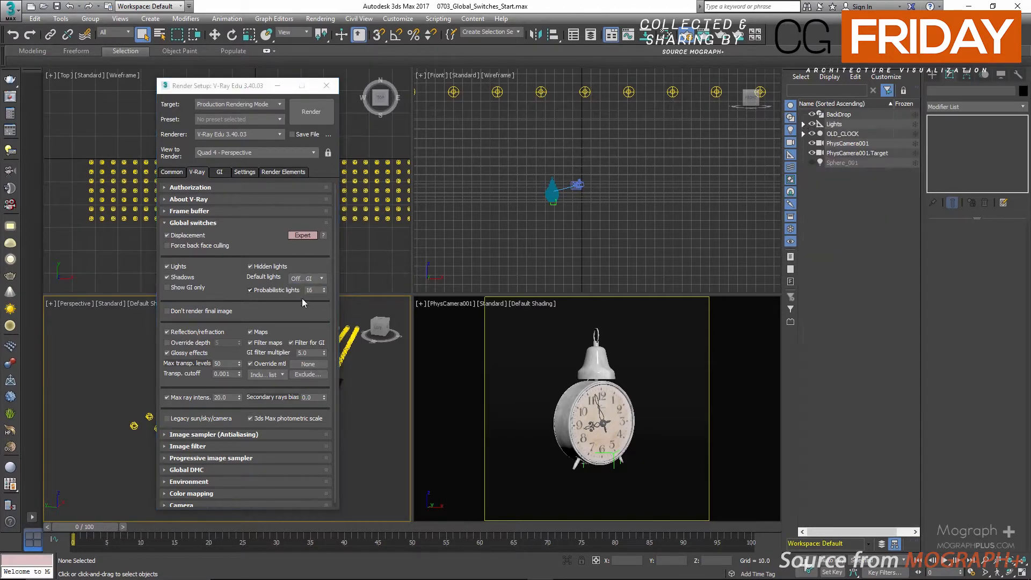
click(317, 282)
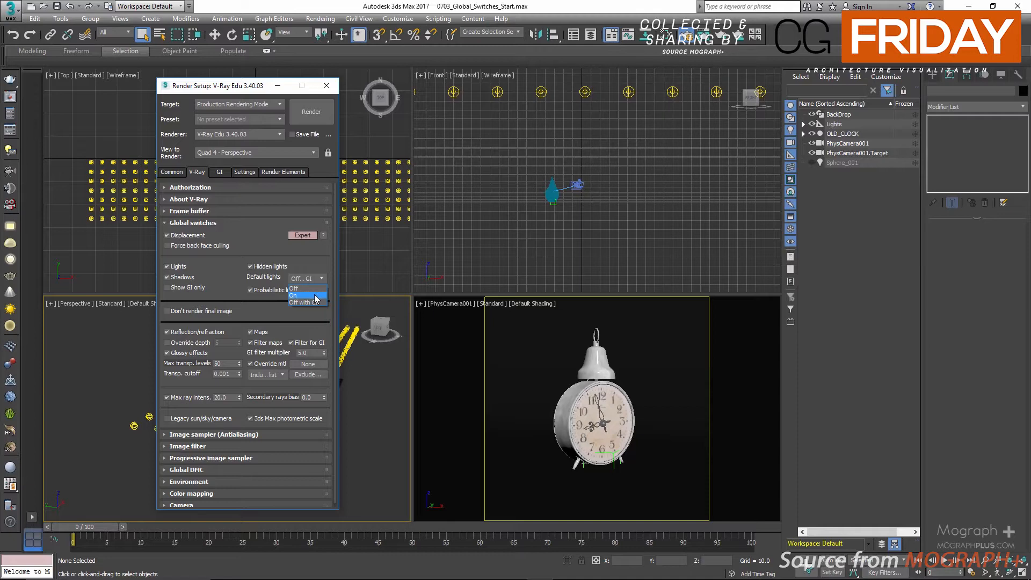
click(315, 296)
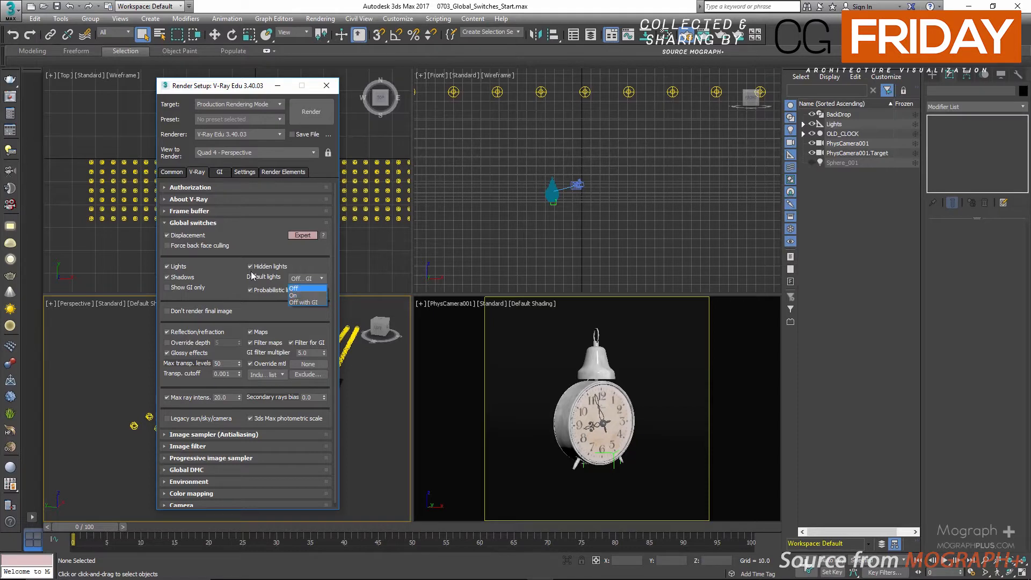
Disable Lights in the Global switches and set Default lights to On.
click(179, 267)
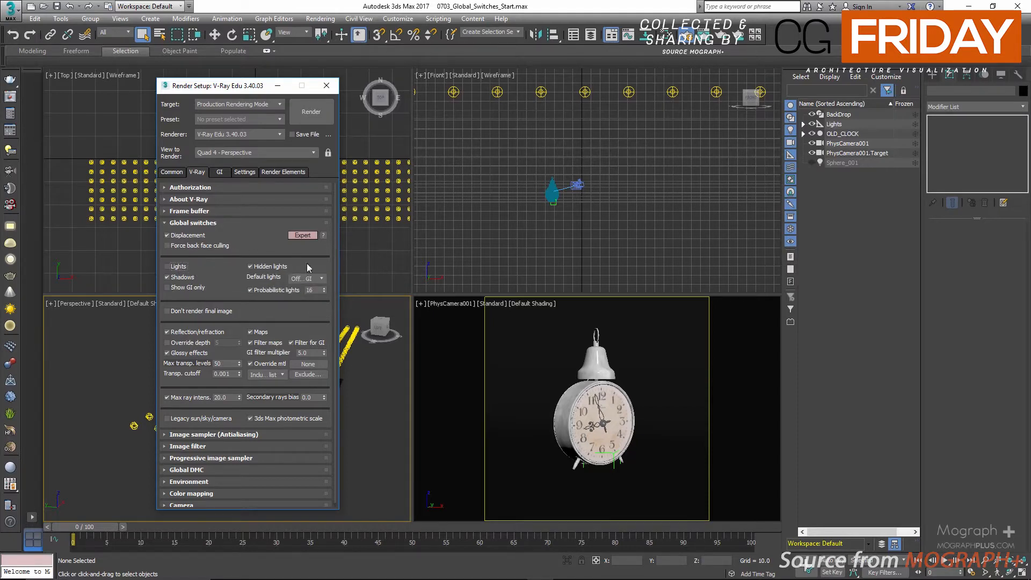
click(306, 279)
click(308, 296)
Test-render the PhysCamera001 view with Override mtl turned off, cancel the render, and place the frame buffer beside the render setup.
click(322, 119)
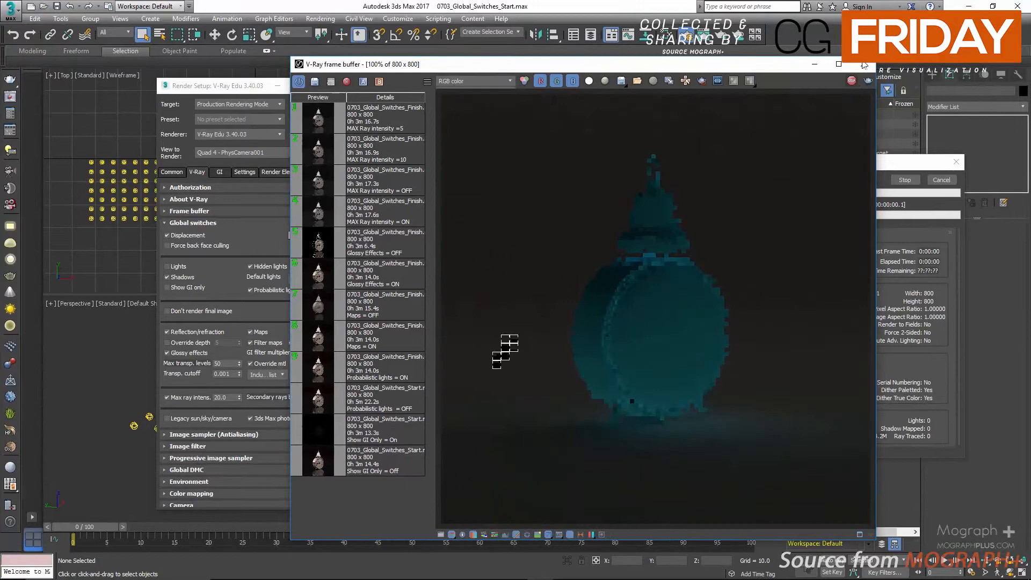
click(864, 64)
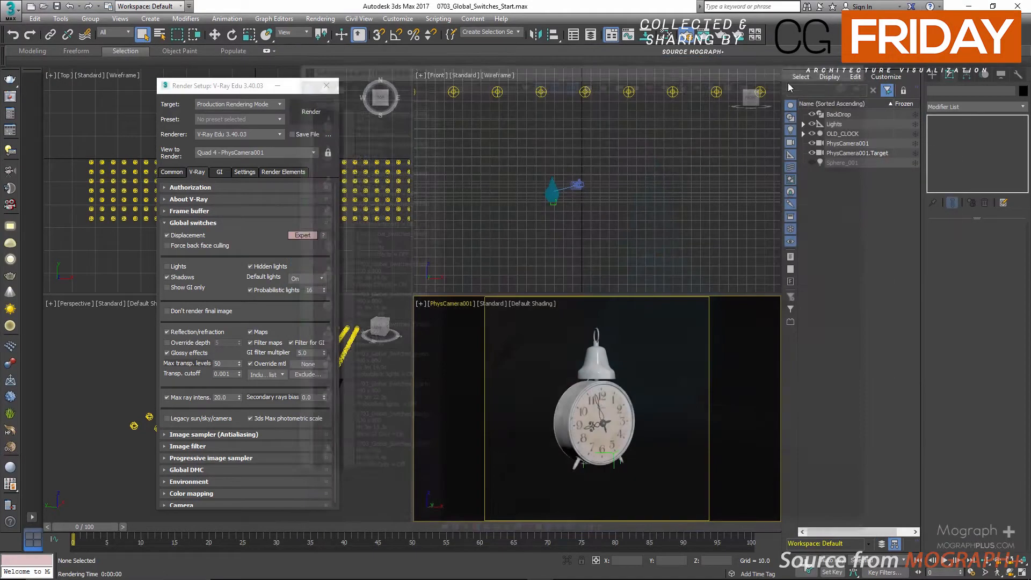
click(304, 117)
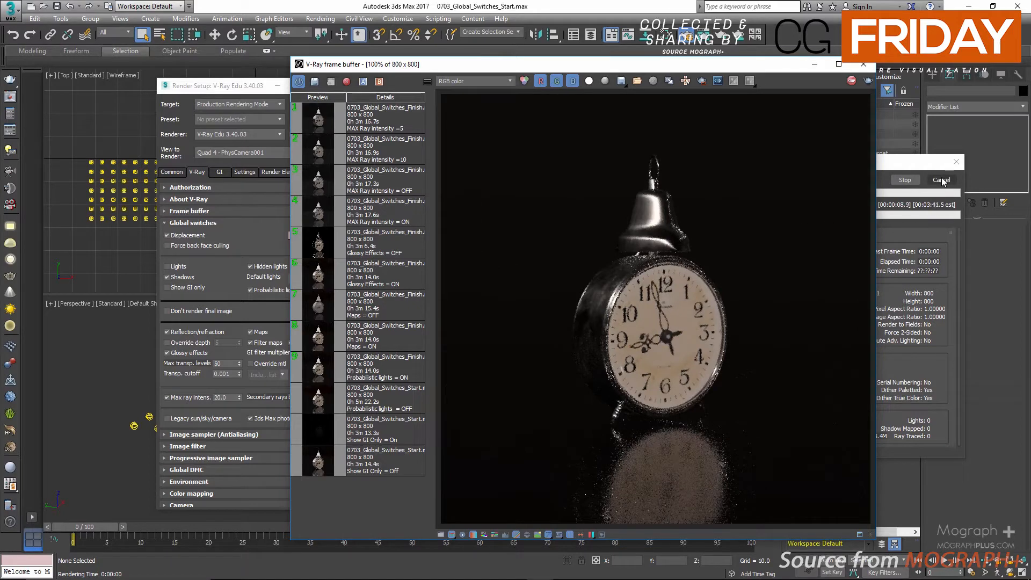
click(942, 181)
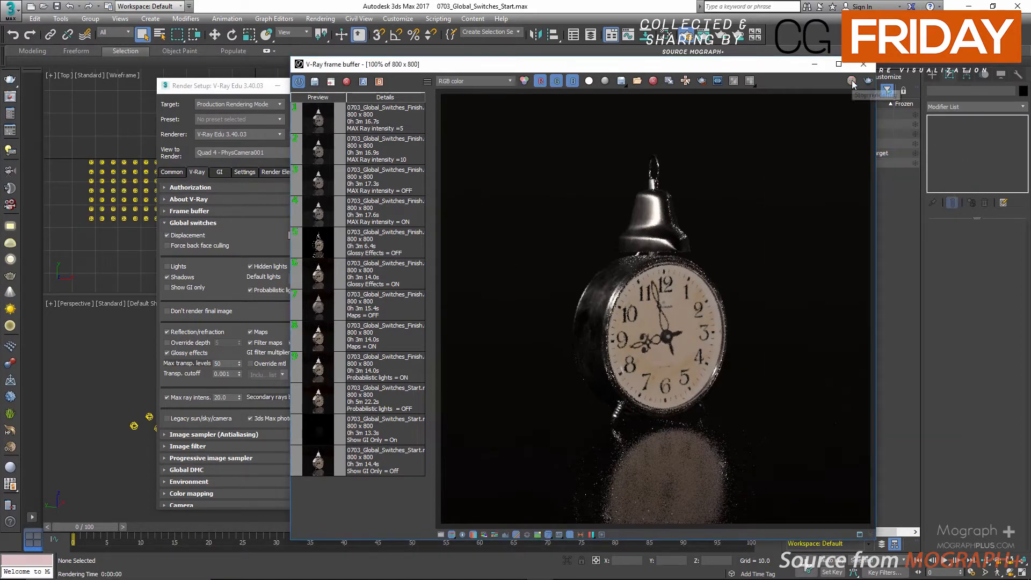
drag(779, 64, 928, 62)
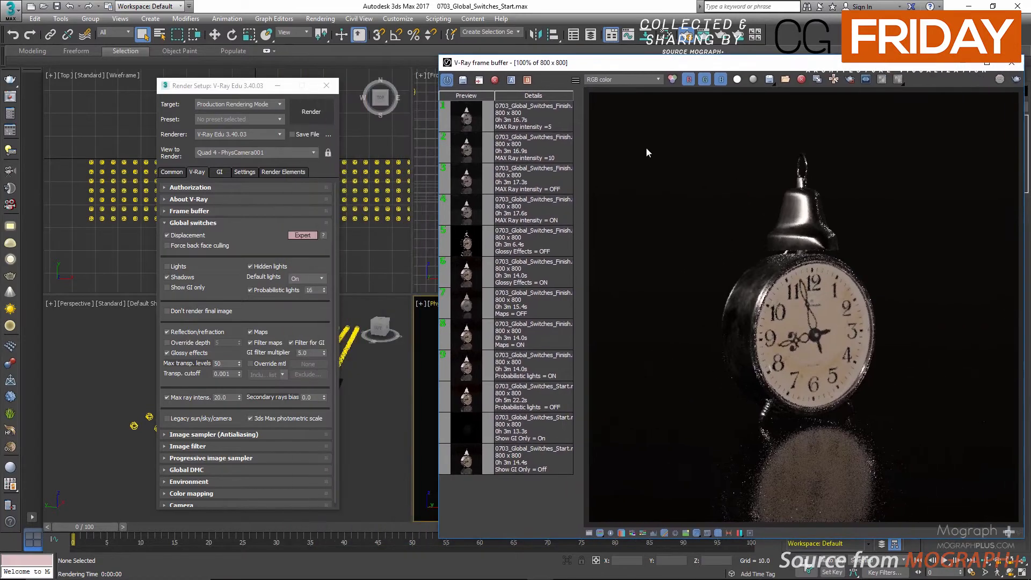
Re-enable Lights and set Default lights to Off with GI.
click(169, 267)
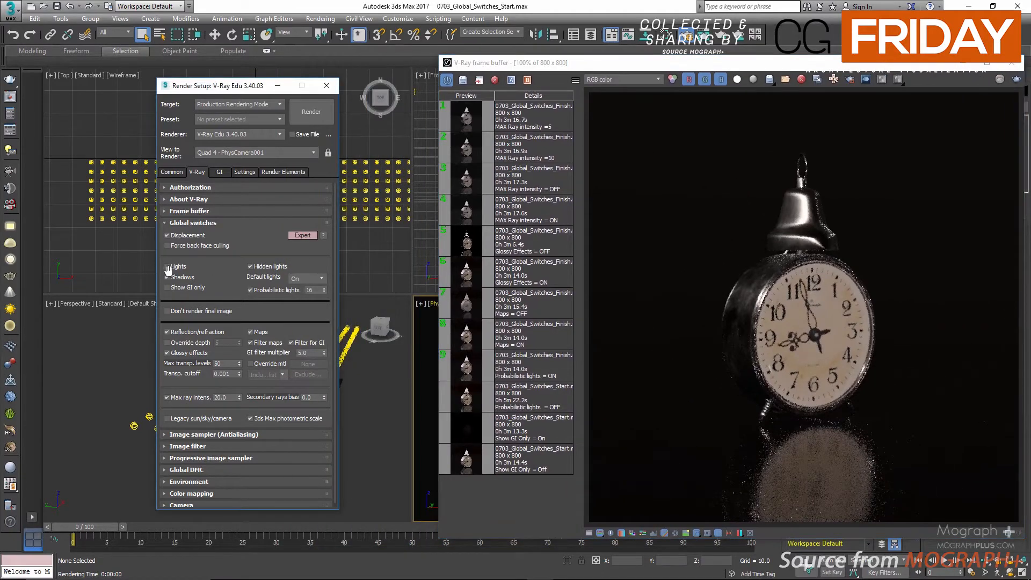
click(304, 278)
click(306, 303)
Toggle Show GI only on and off, clear the frame buffer, and load the history render labelled Show GI Only = Off.
click(199, 288)
click(200, 288)
click(801, 80)
click(517, 331)
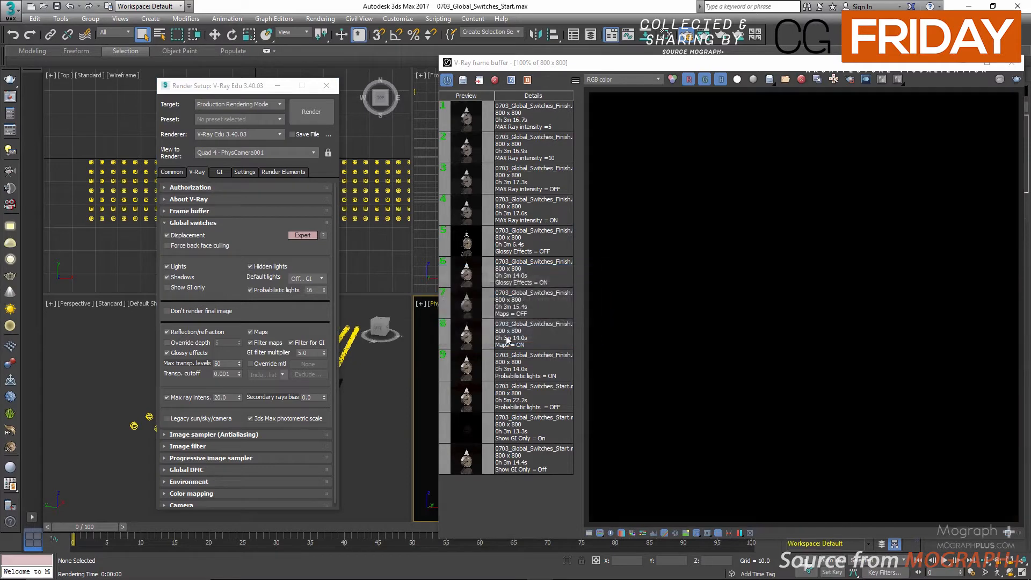
double_click(540, 463)
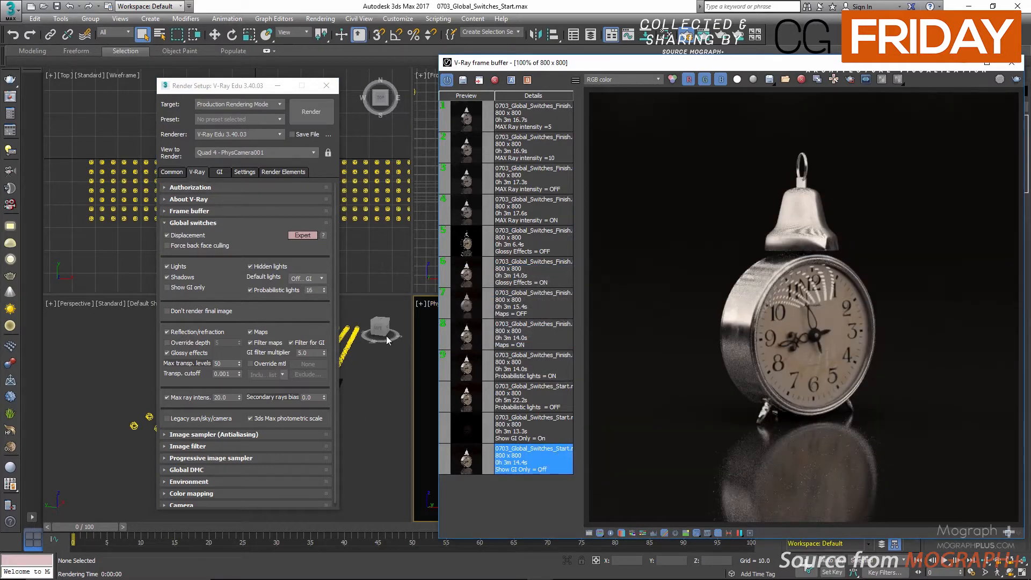
Enable Show GI only, load the history render labelled Show GI Only = On for comparison, and disable the option again.
click(194, 290)
click(202, 287)
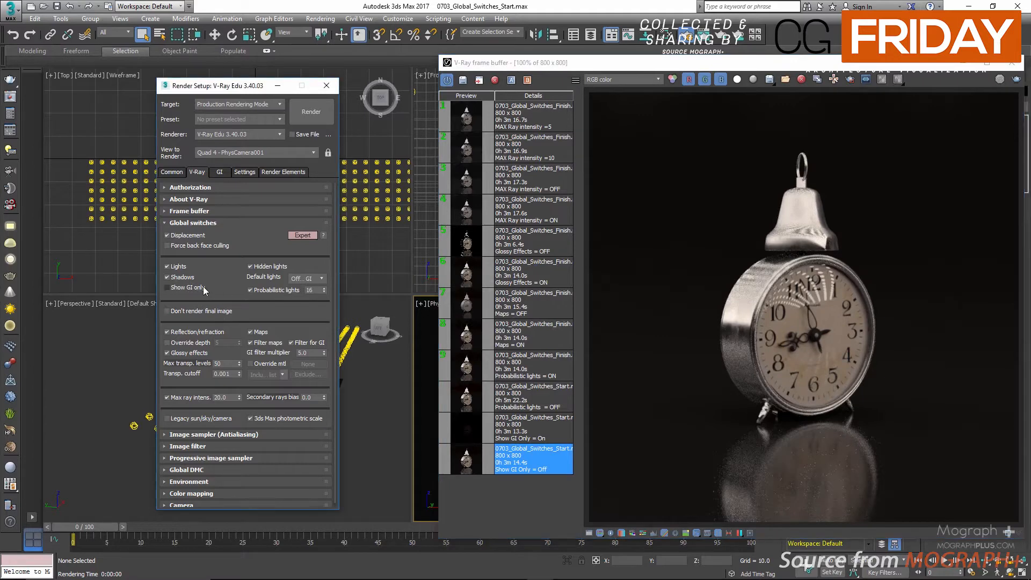
click(524, 423)
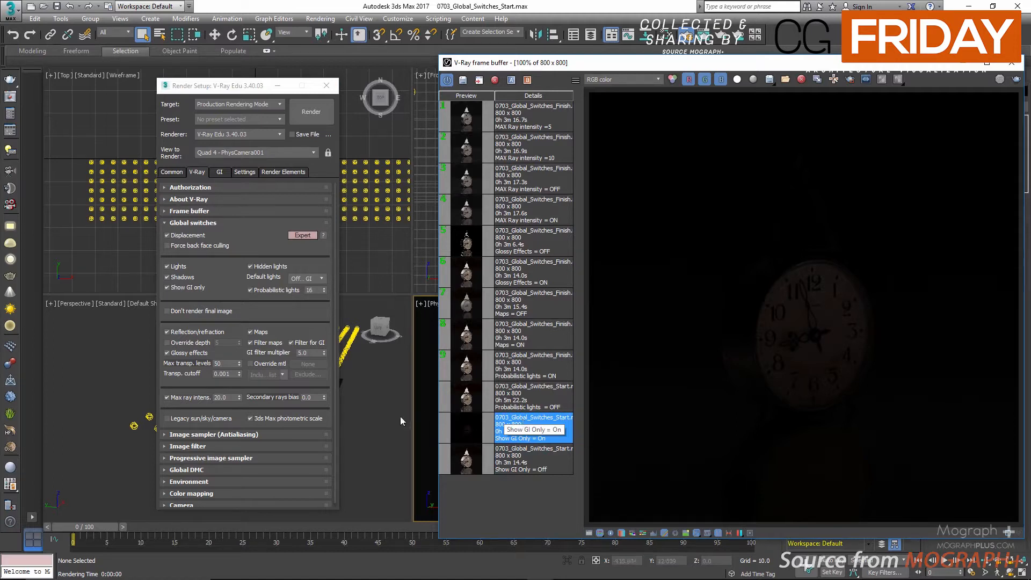
click(200, 289)
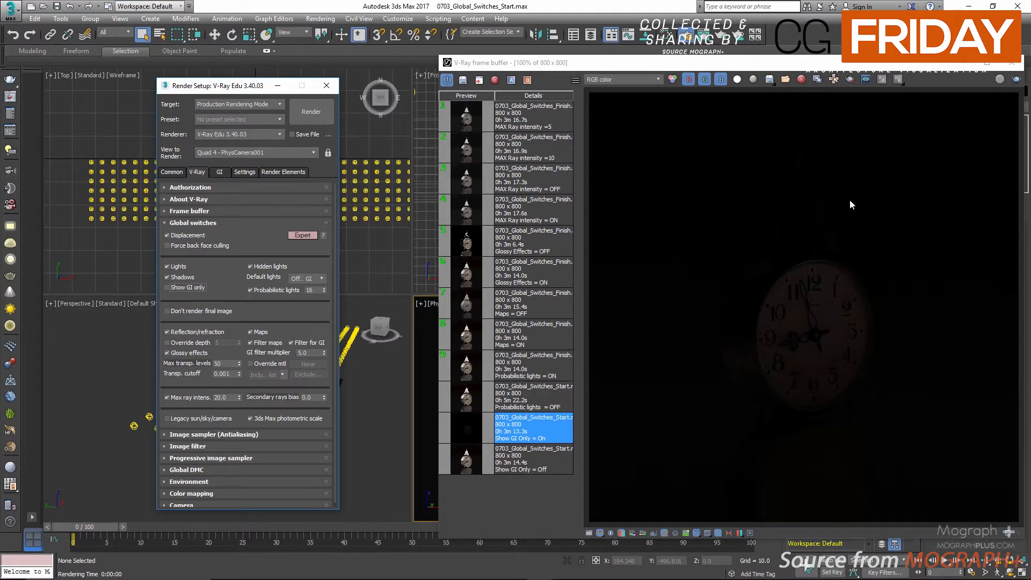
click(1007, 65)
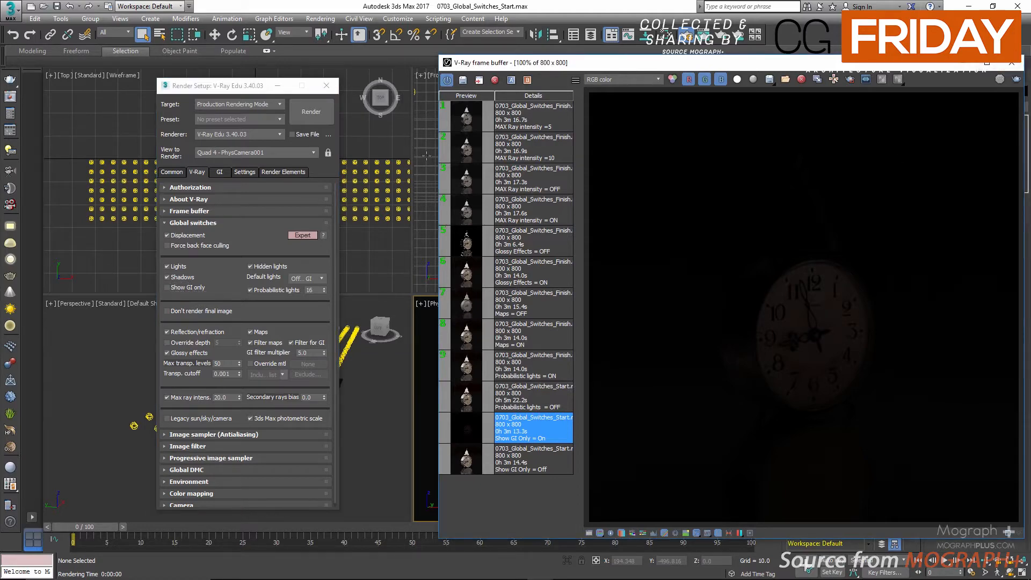
Try Probabilistic lights values of 8 and 32, and set the value back to 16.
drag(219, 87, 262, 95)
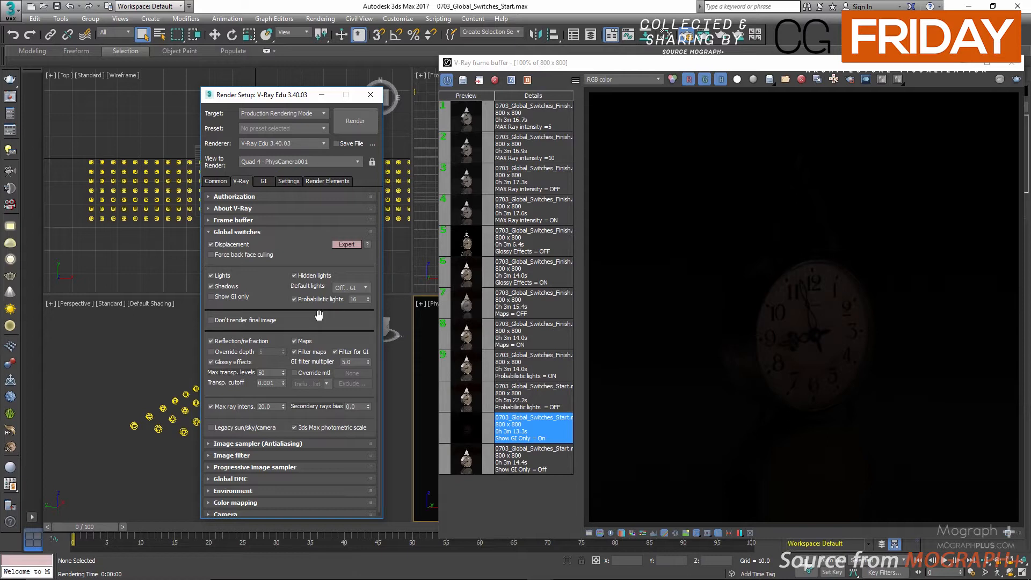
double_click(353, 299)
text(8)
text(32)
key(Return)
text(16)
key(Return)
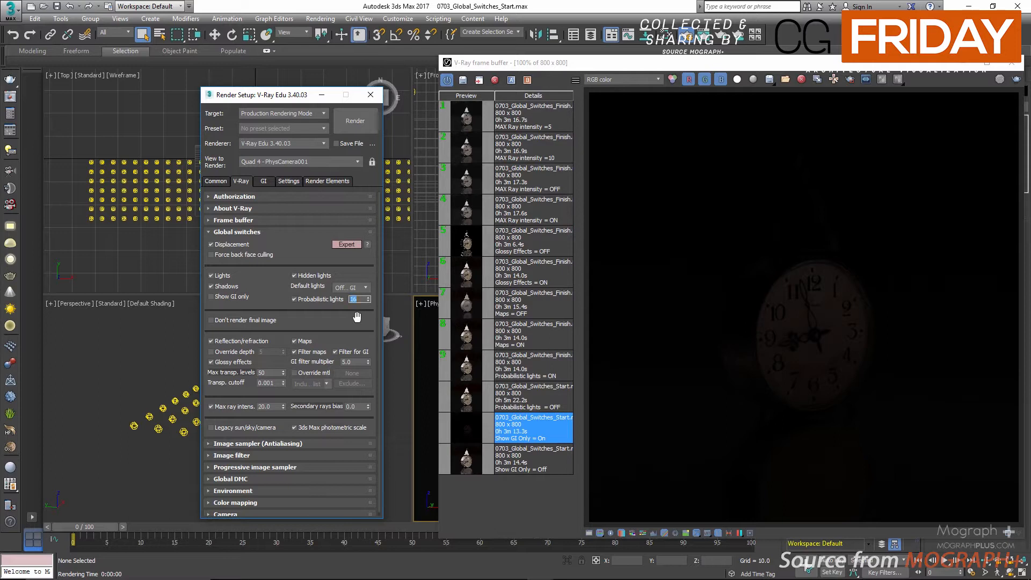
Close the render setup and inspect the array of sphere lights from another angle in a maximized Perspective view, and restore the four-view layout.
click(366, 100)
click(160, 347)
key(alt+w)
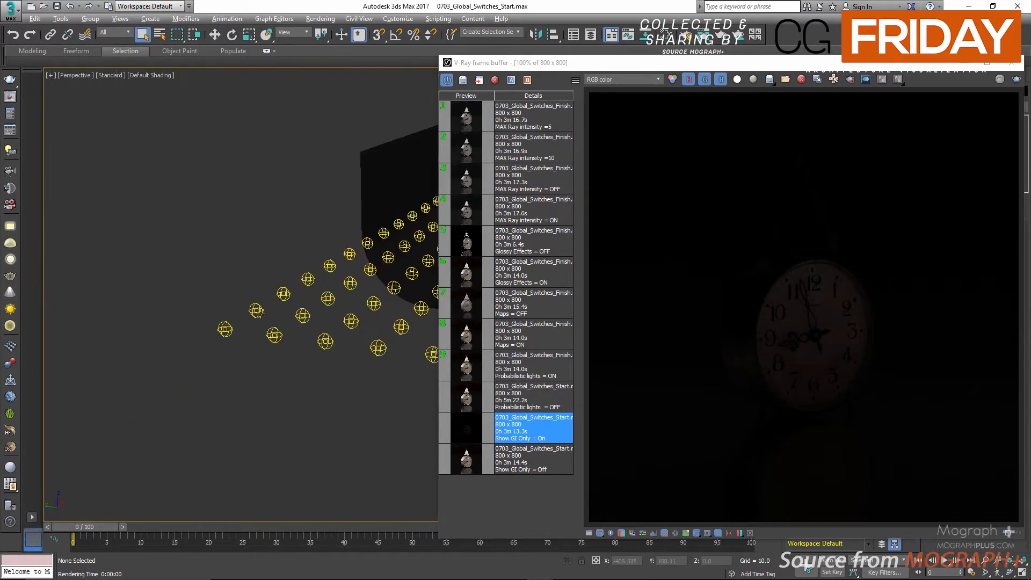
alt+middle_drag(353, 205, 244, 226)
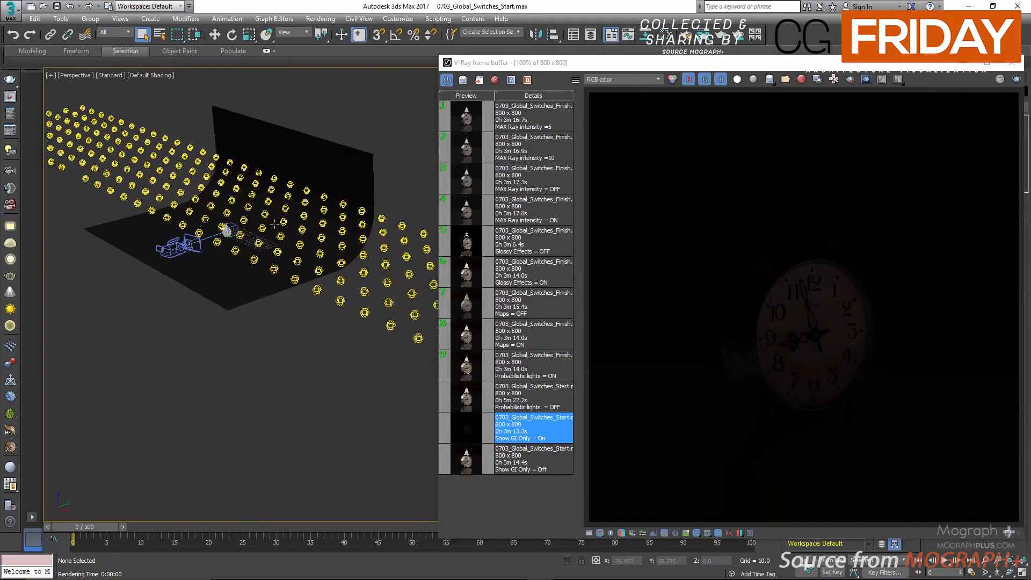
key(alt+w)
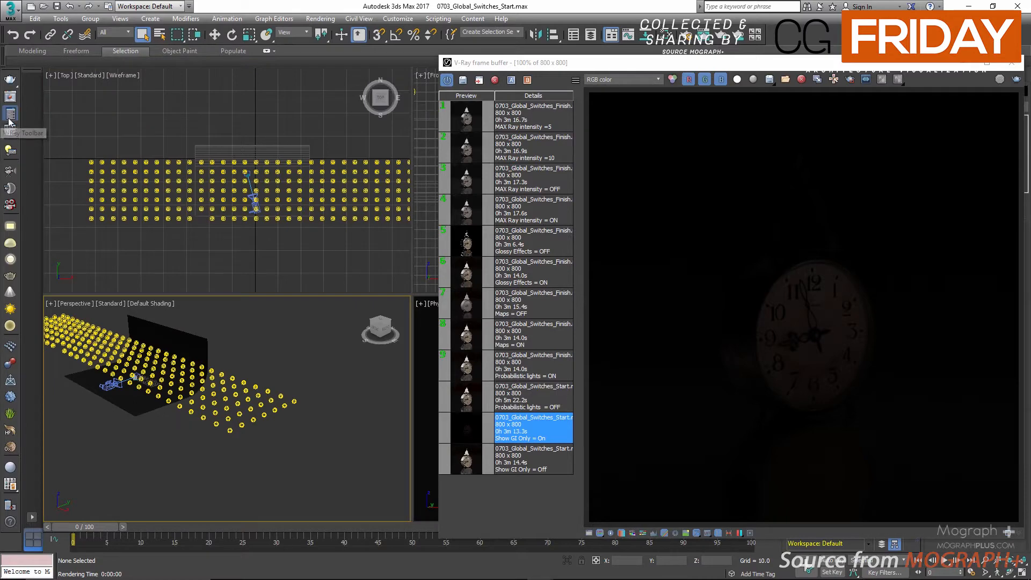
Reopen the render setup, turn off Probabilistic lights, and load the history render labelled Probabilistic lights = OFF.
key(F10)
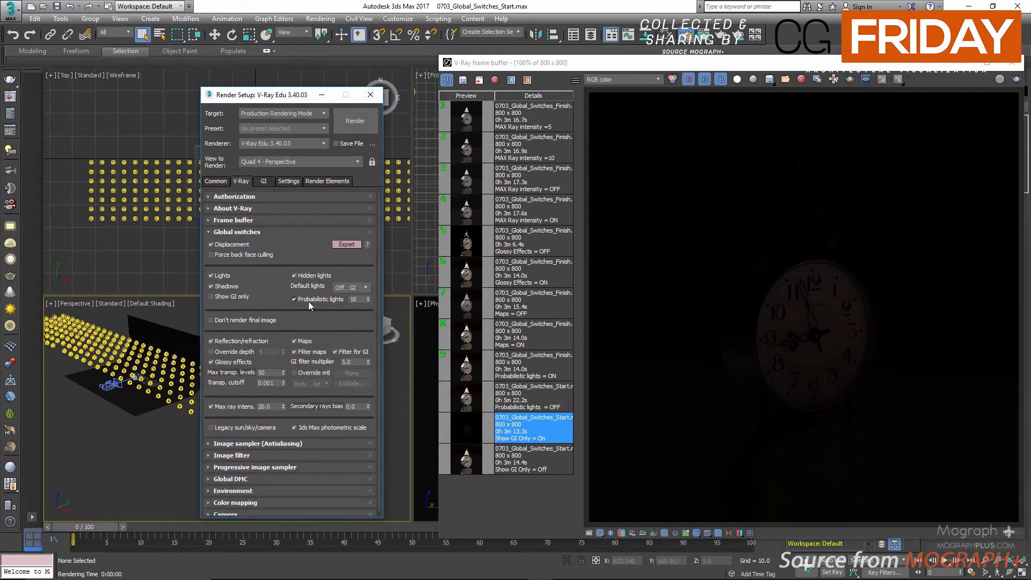
click(320, 300)
click(476, 399)
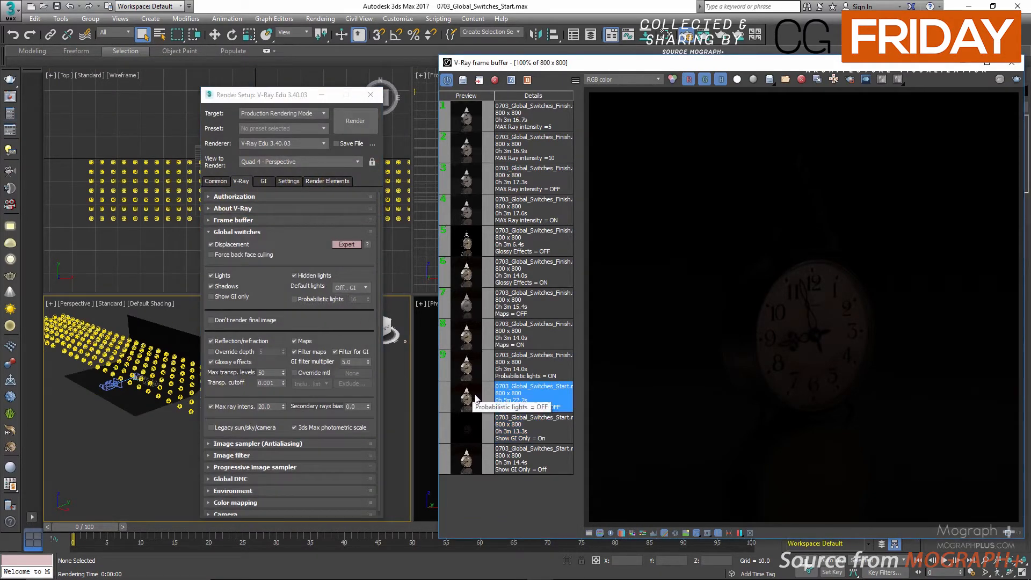
double_click(476, 398)
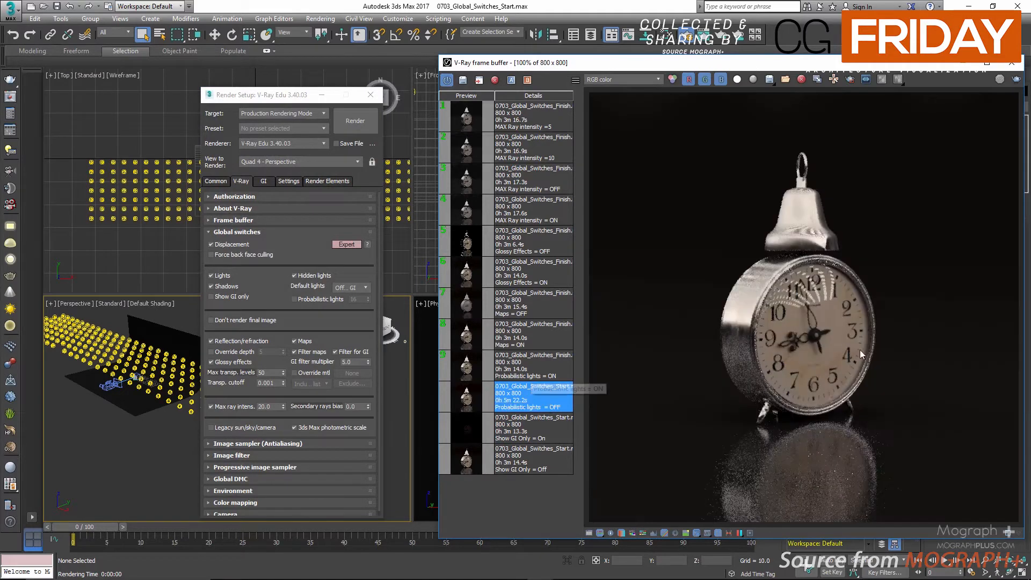
Zoom in on the Probabilistic lights = OFF render, load the one labelled ON, and view the Progressive image sampler settings.
scroll(788, 475, up, 2)
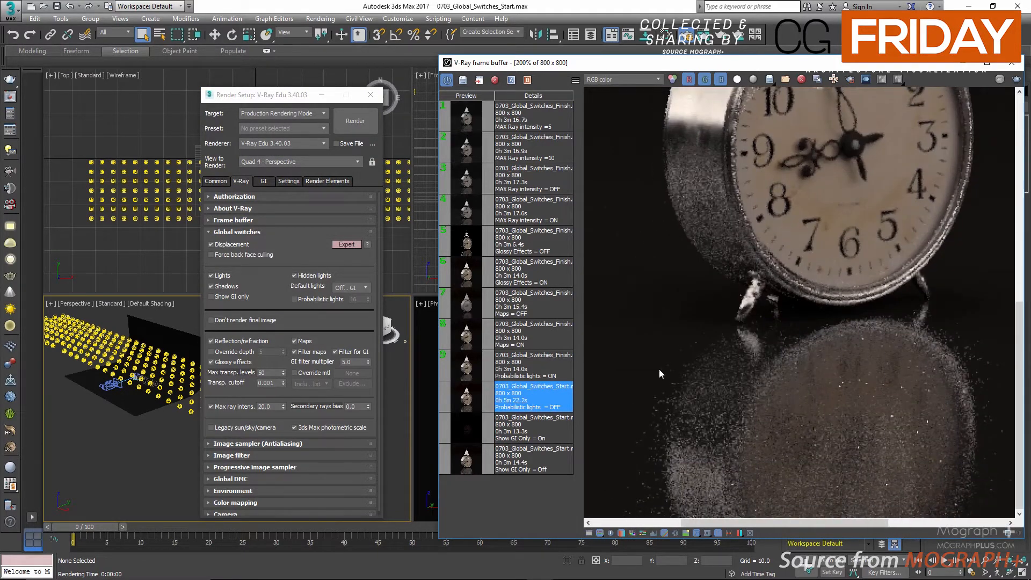
scroll(763, 339, down, 2)
double_click(549, 368)
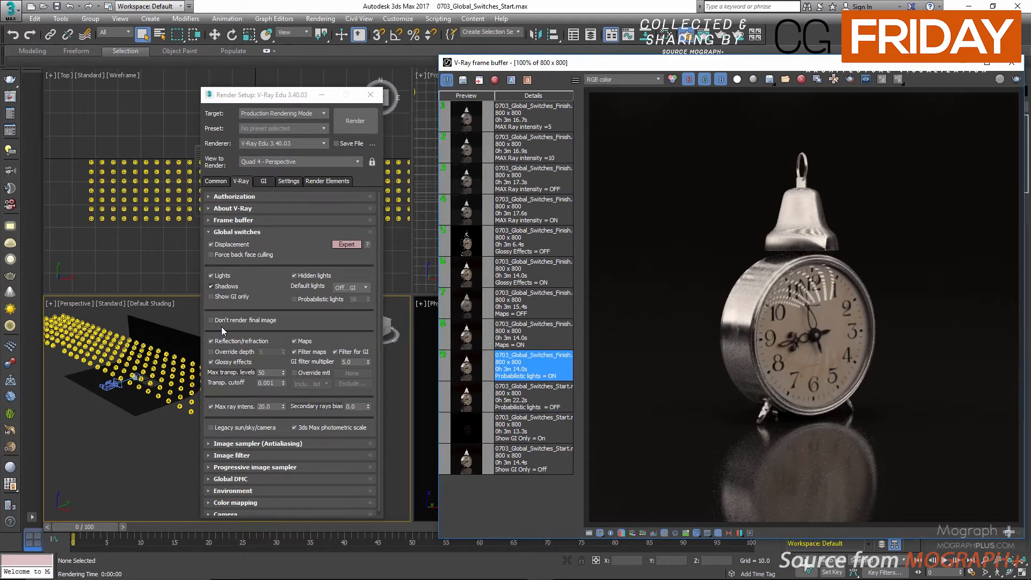
click(263, 467)
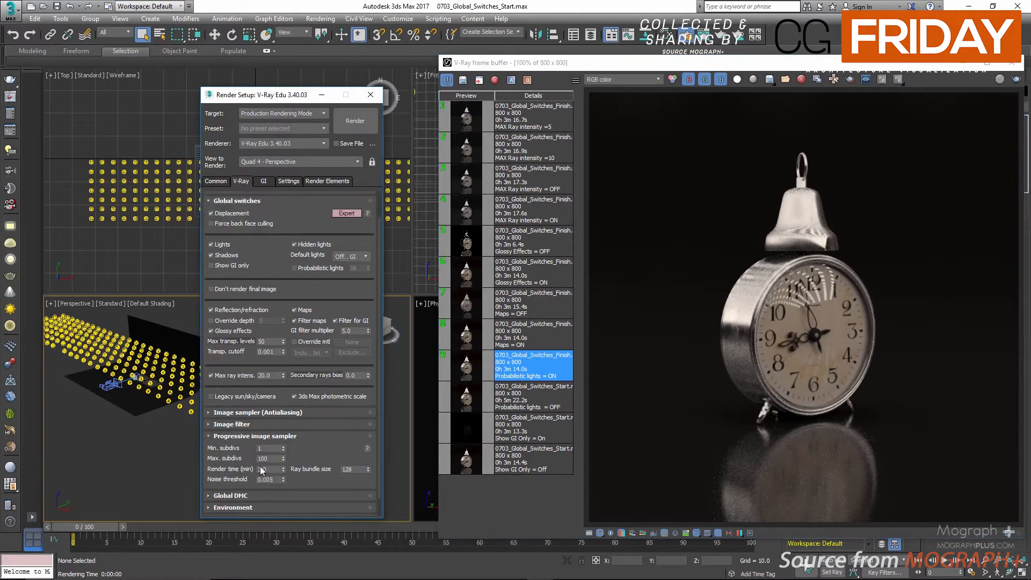
click(279, 437)
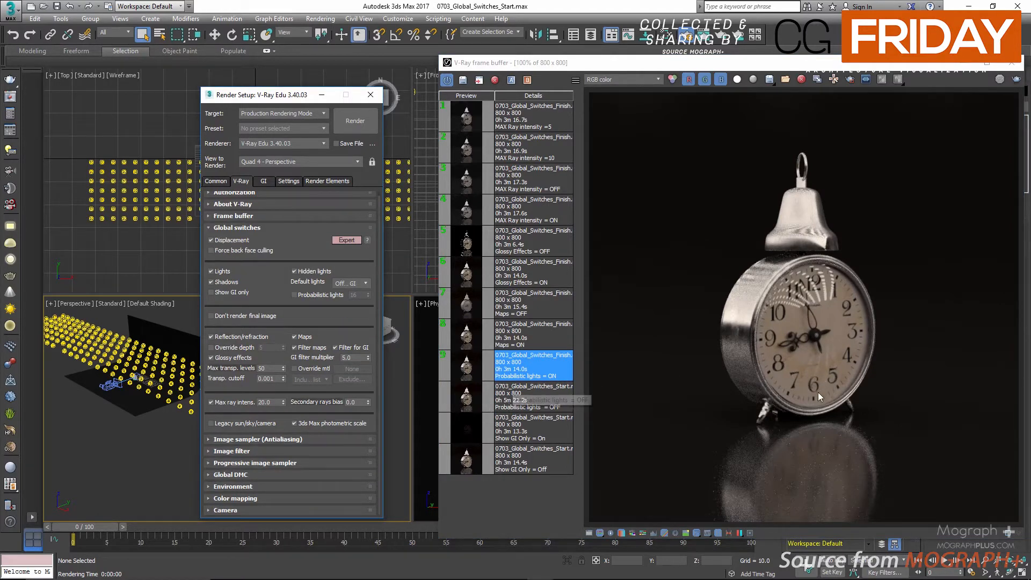
Compare the history renders for Probabilistic lights ON and OFF at 200% and 100% zoom, and re-enable Probabilistic lights.
scroll(810, 391, up, 1)
double_click(472, 404)
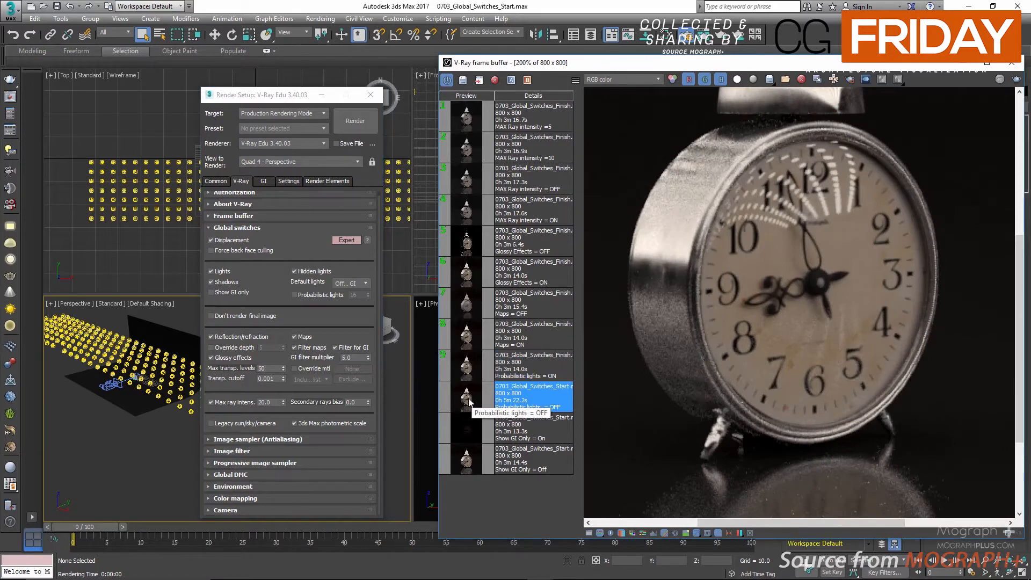
double_click(463, 369)
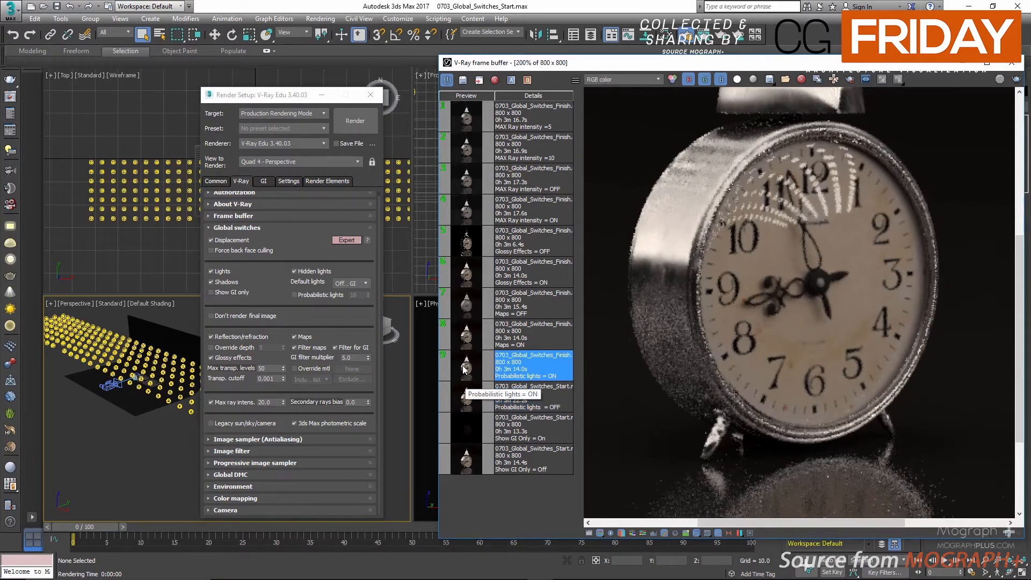
scroll(728, 408, down, 1)
double_click(465, 405)
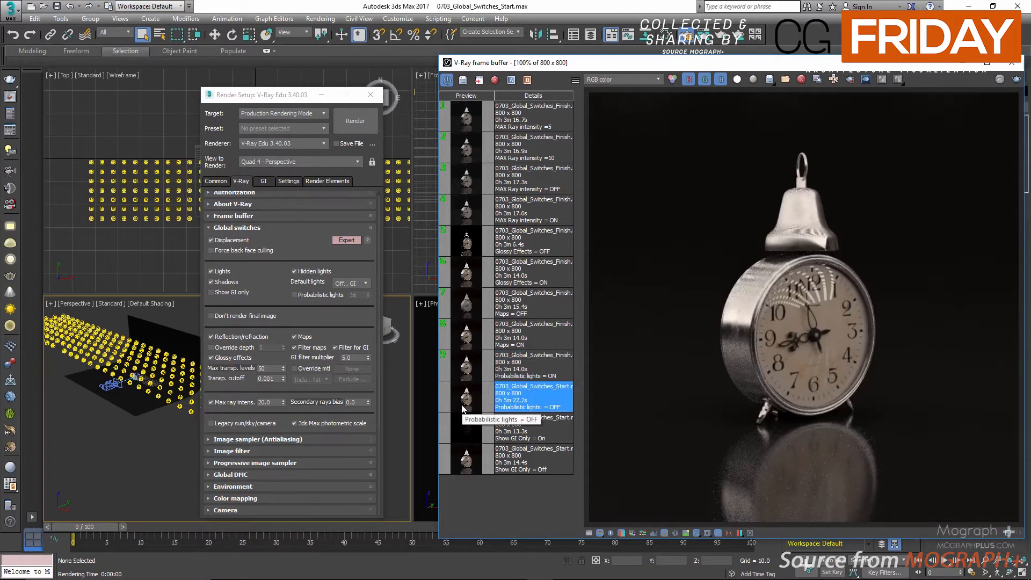
double_click(465, 384)
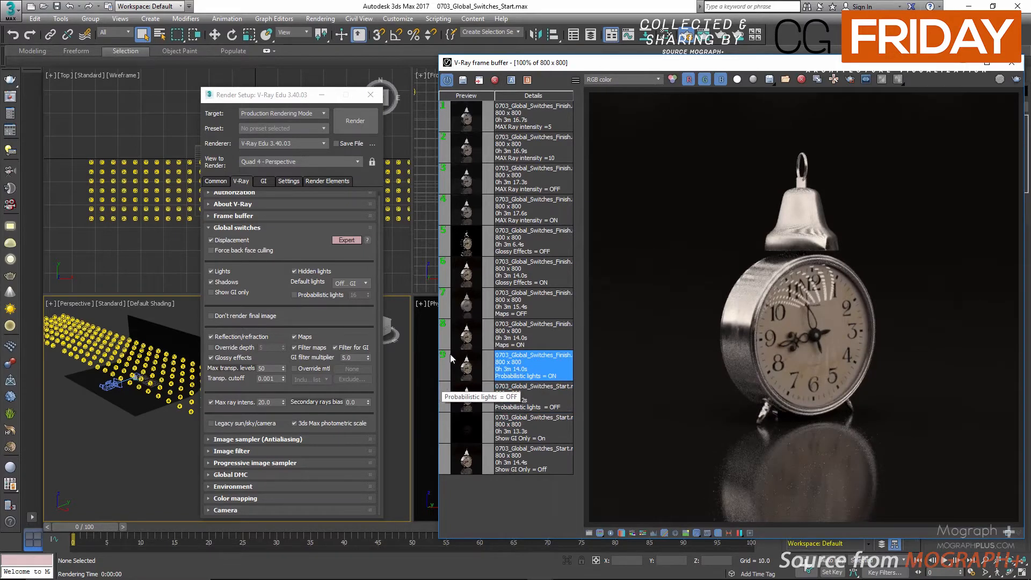
click(312, 296)
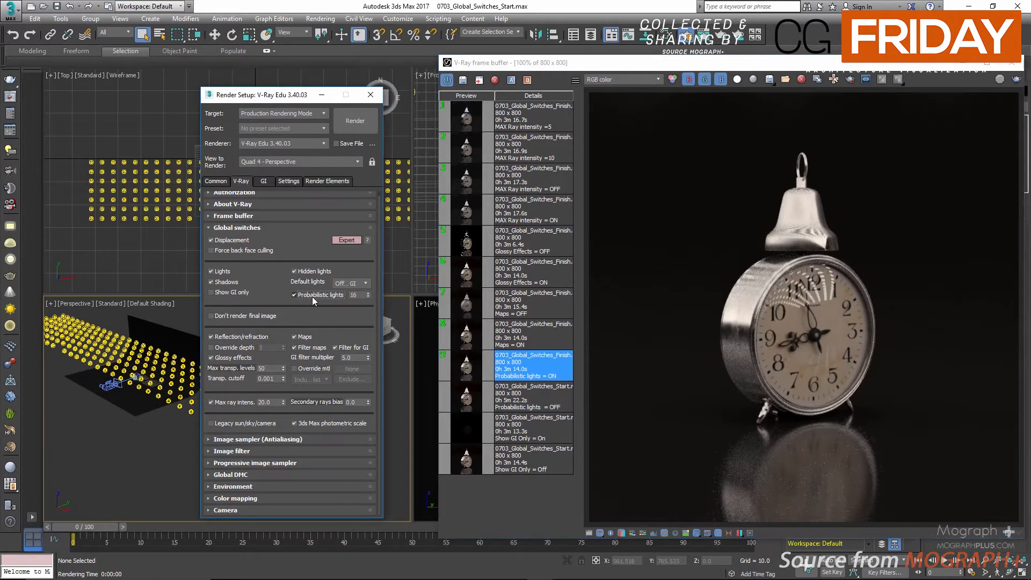
Switch Reflection/refraction and Maps off and back on in the Global switches.
click(279, 317)
click(259, 337)
click(259, 339)
click(311, 338)
click(312, 339)
Compare the history renders labelled Maps = ON and Maps = OFF, and switch the Maps option off and back on.
click(473, 339)
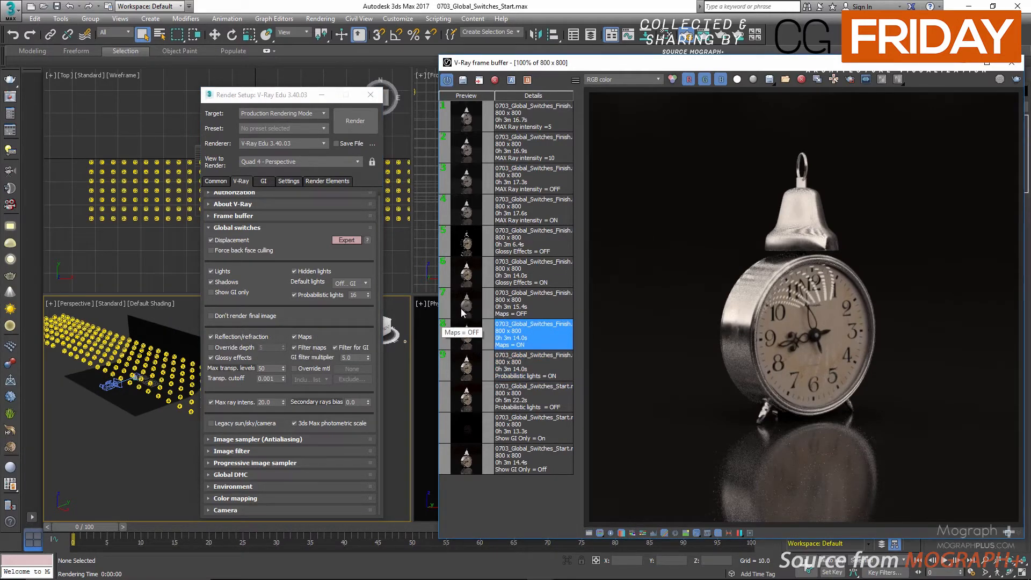
double_click(462, 314)
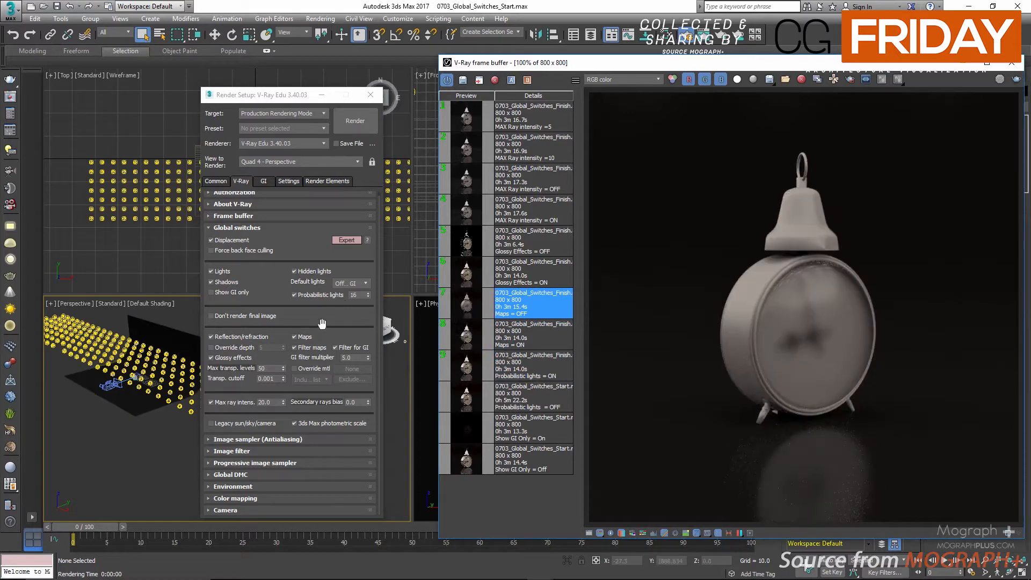
click(301, 338)
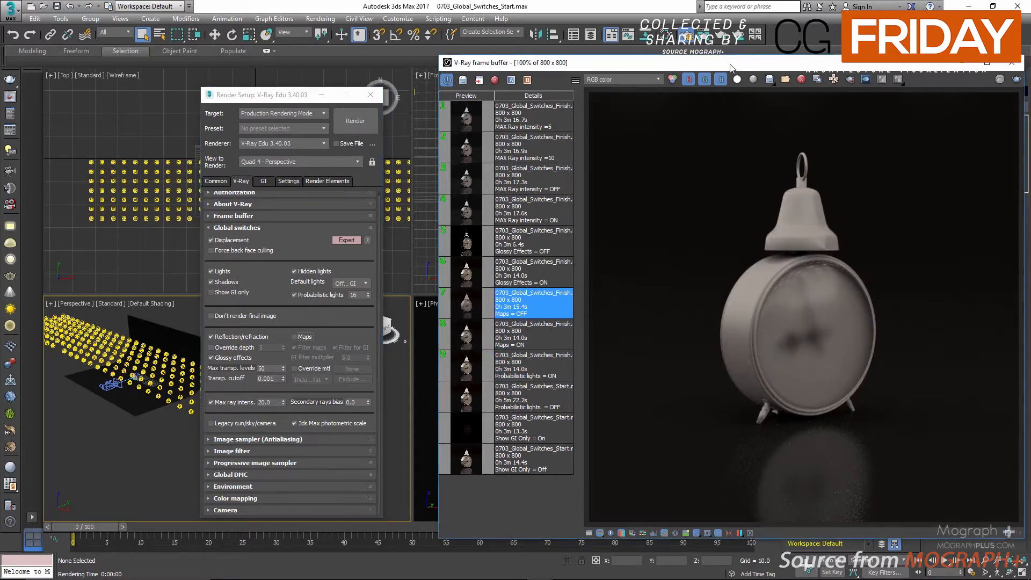
drag(731, 67, 671, 60)
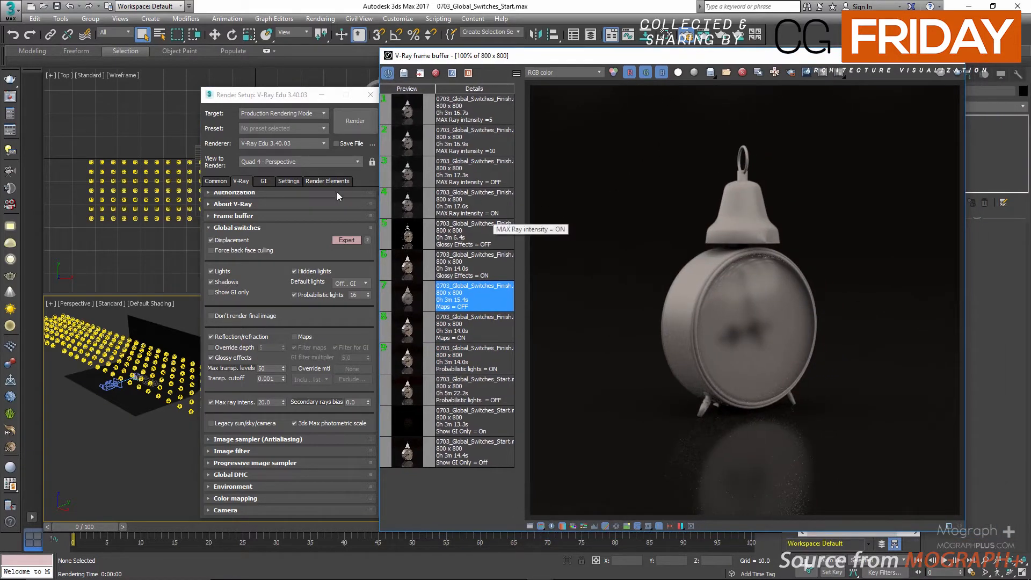
click(309, 337)
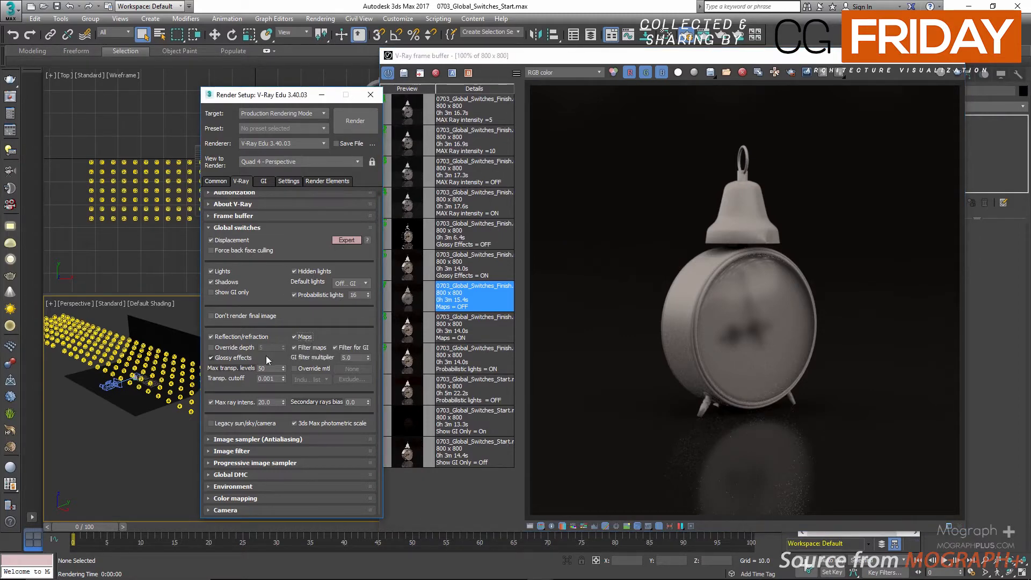
Switch Filter maps and Filter for GI off and back on, and select the GI filter multiplier value.
click(313, 348)
click(313, 348)
click(348, 348)
click(353, 351)
drag(354, 360, 317, 362)
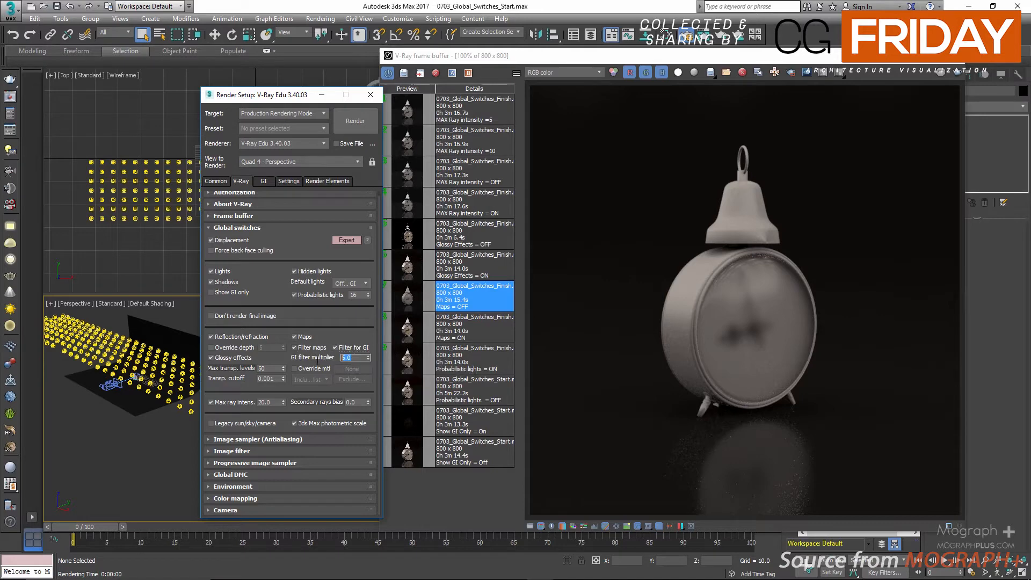
click(335, 348)
click(336, 348)
click(352, 358)
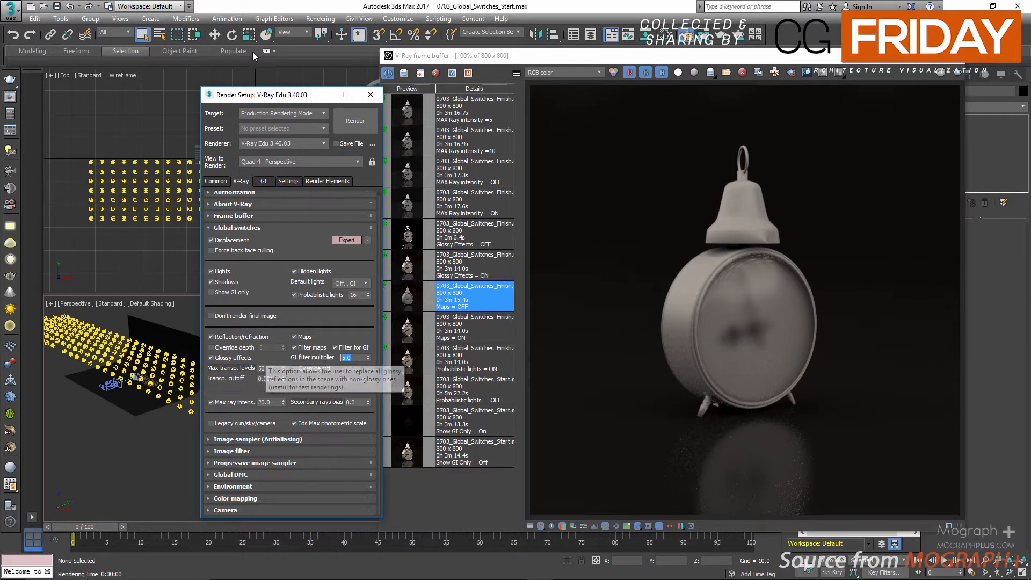
Open the Glass VRayMtl in the Slate Material Editor to examine its Max depth settings, and close the editor.
click(256, 6)
key(m)
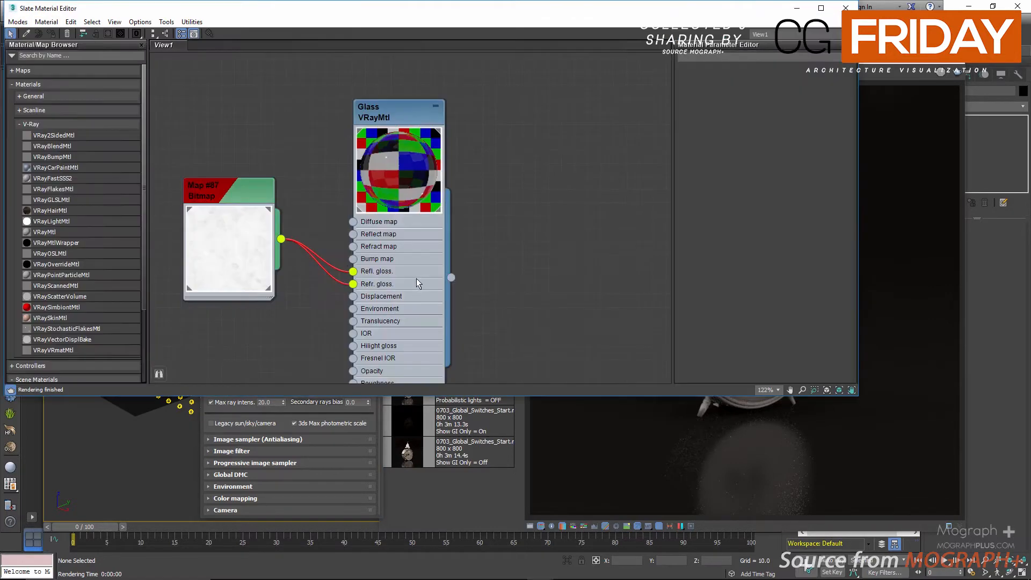
double_click(395, 113)
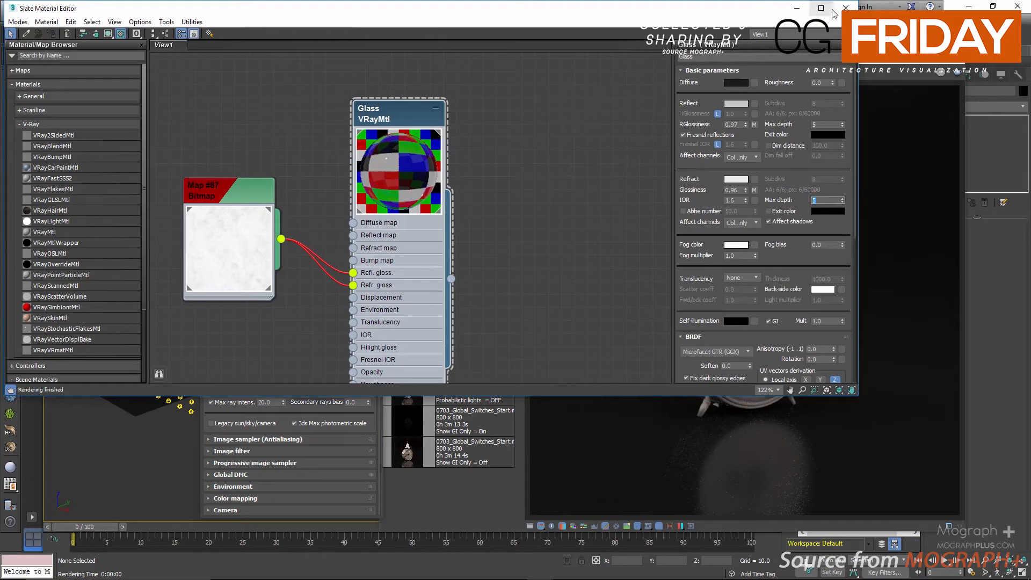
click(820, 124)
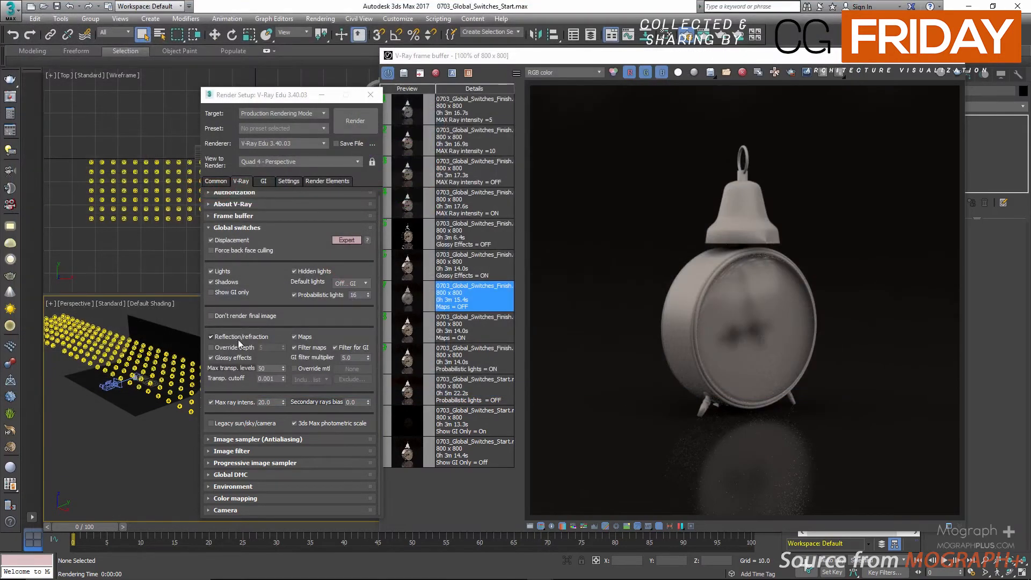
Enable Override depth for reflections and refractions, and disable it again.
click(231, 347)
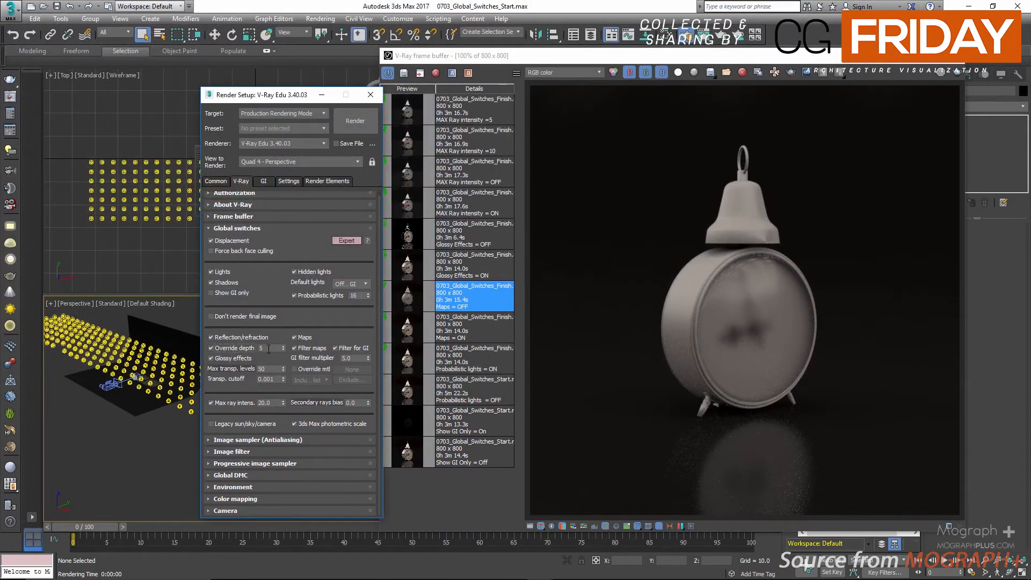
click(232, 348)
drag(242, 369, 242, 368)
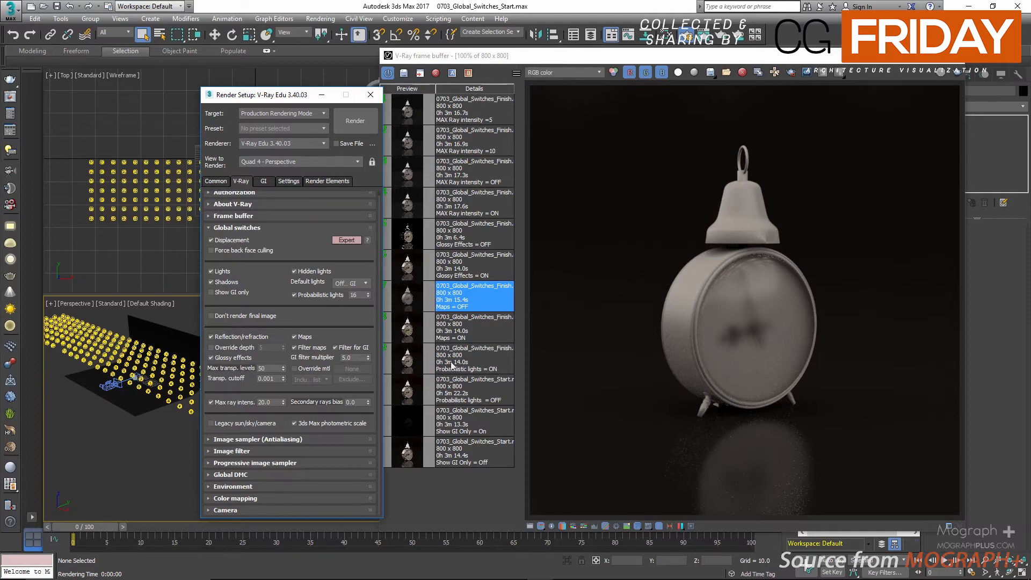
Compare the history renders labelled Glossy Effects = ON and Glossy Effects = OFF in the frame buffer.
double_click(401, 275)
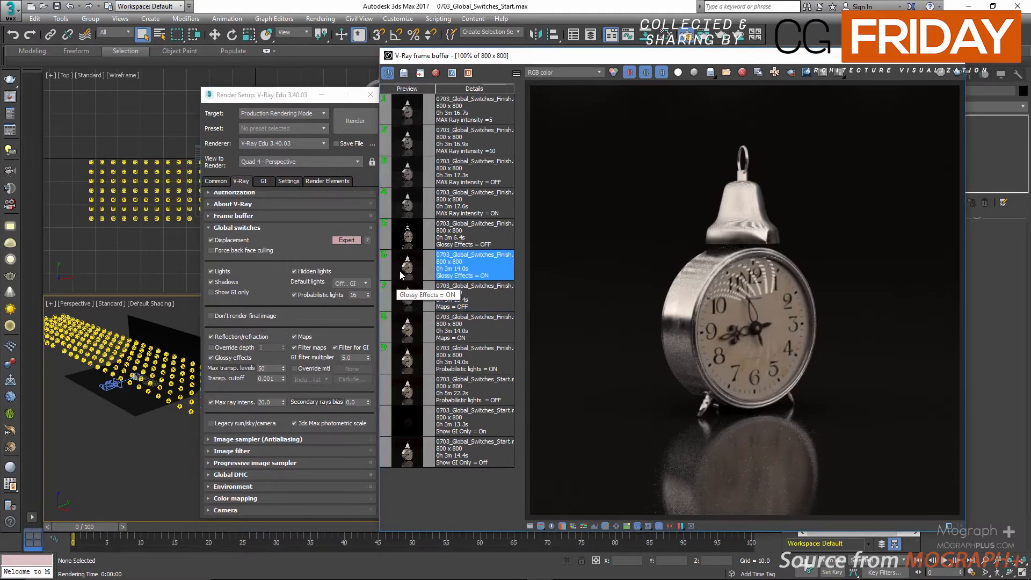
click(404, 239)
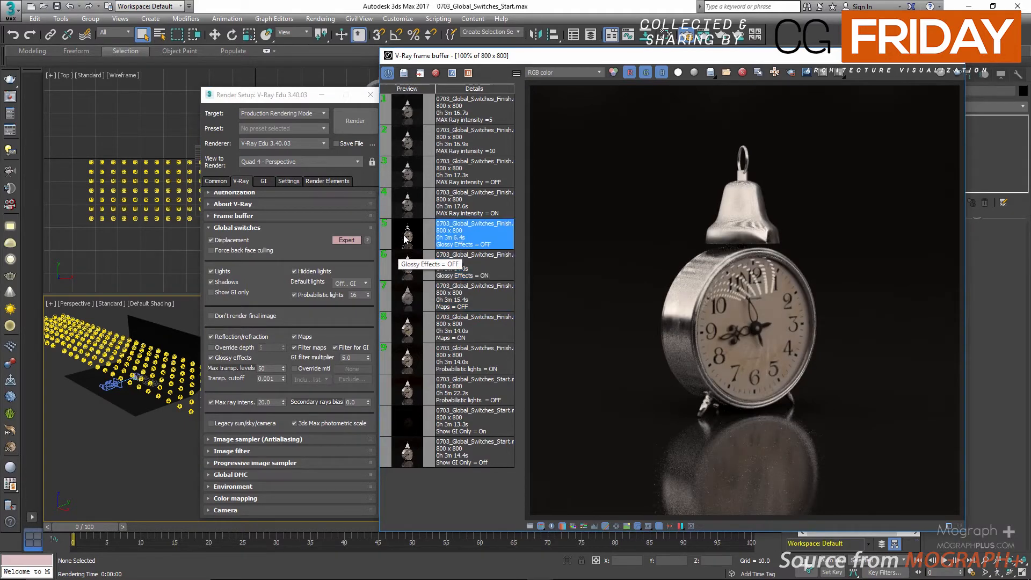
double_click(404, 240)
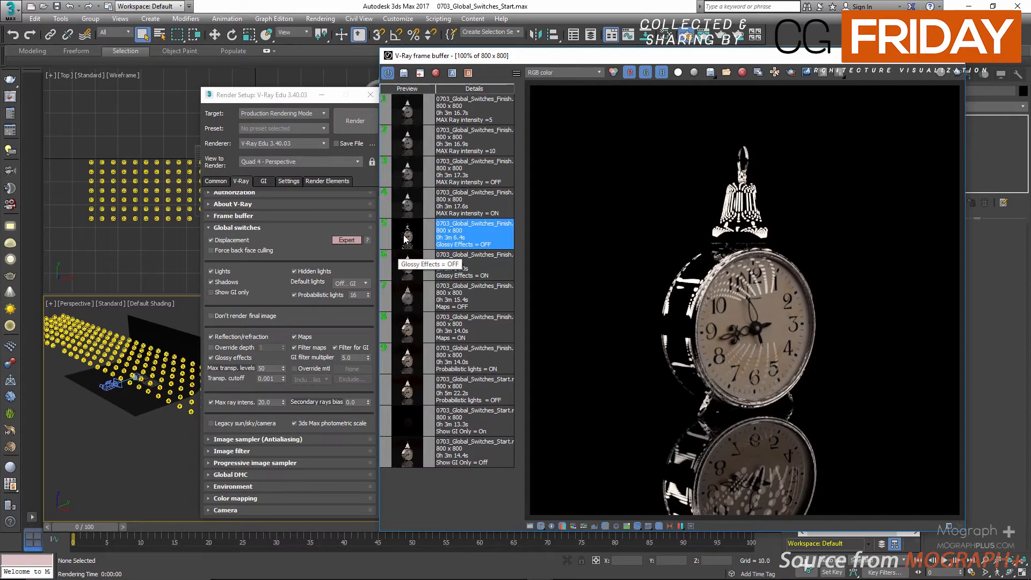
double_click(406, 267)
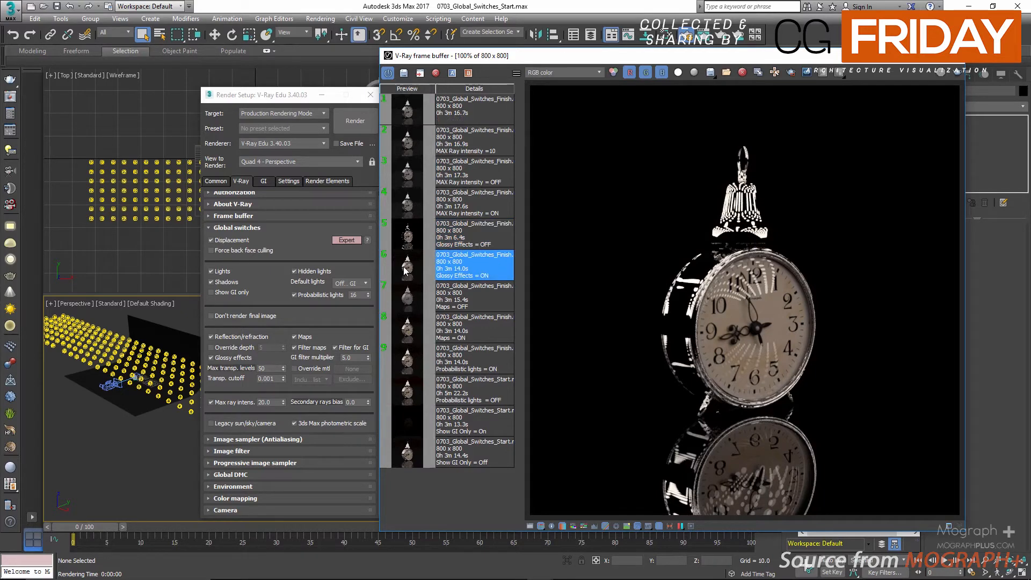
double_click(409, 241)
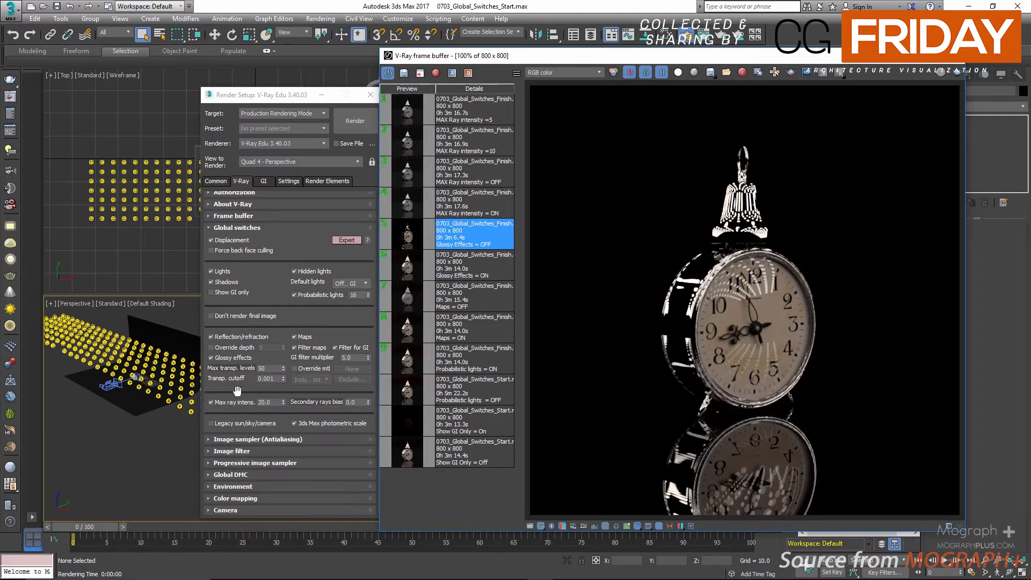
Move the Render Setup window clear of the frame buffer and select the Max transp. levels value.
drag(279, 97, 259, 94)
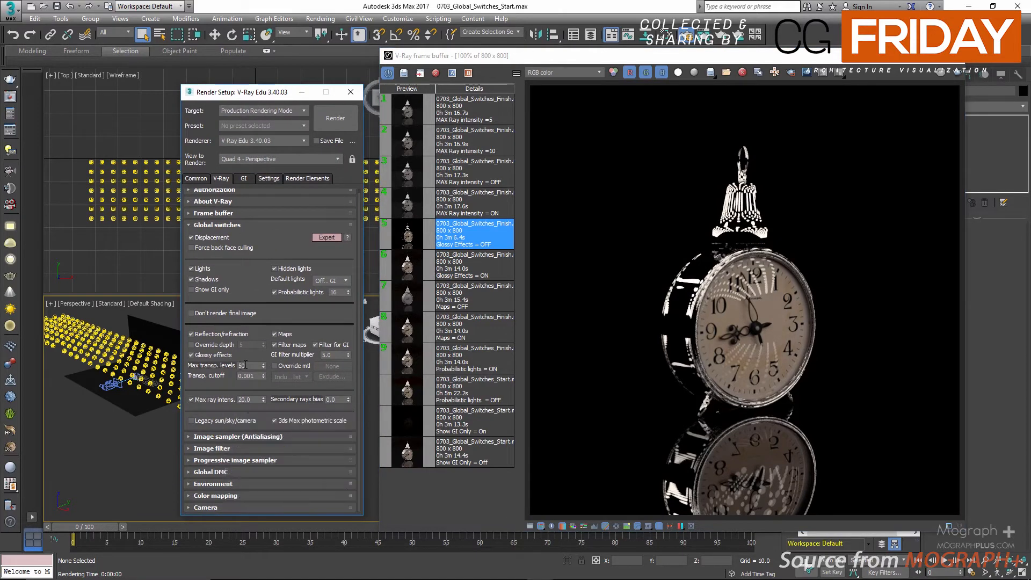
drag(245, 364, 207, 368)
click(253, 364)
Enable Override mtl with a new VRayMtl and render the PhysCamera001 view.
click(293, 366)
click(332, 366)
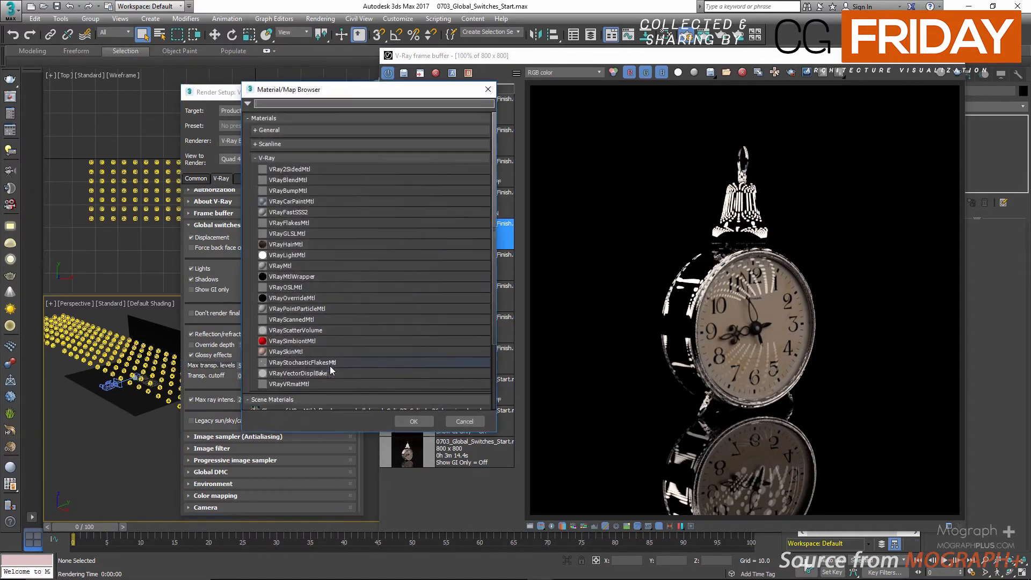
double_click(318, 266)
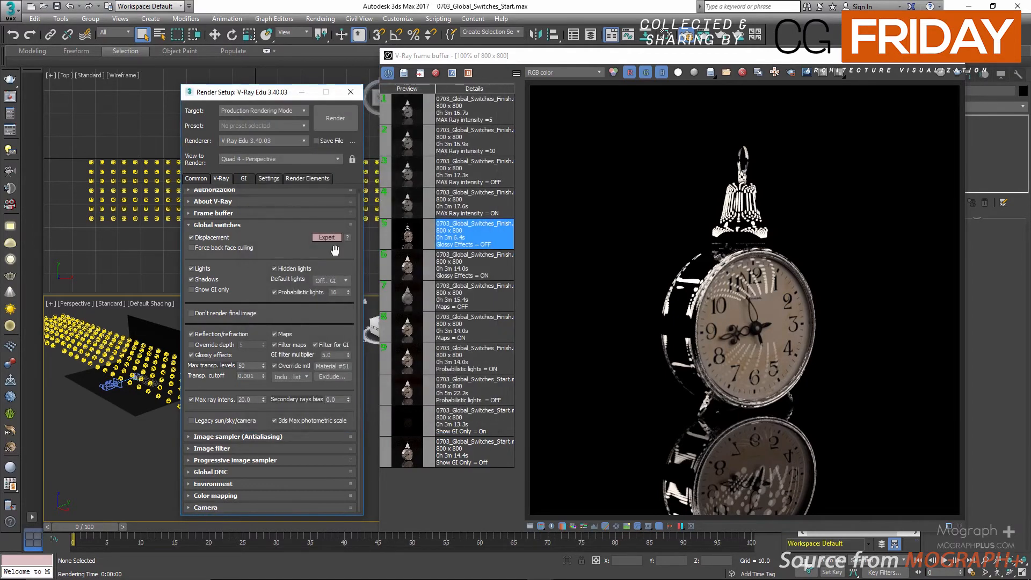
click(341, 120)
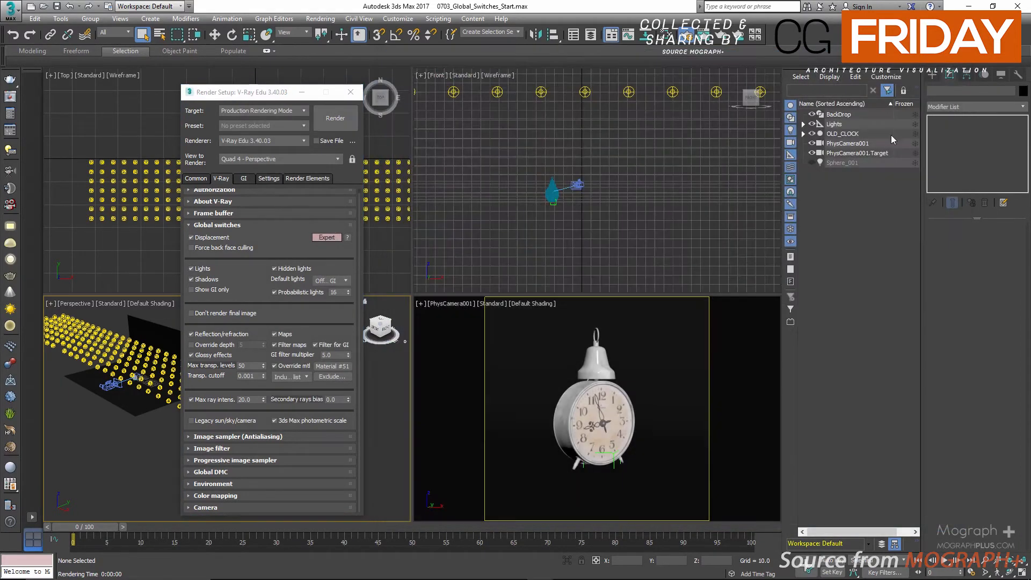
click(332, 123)
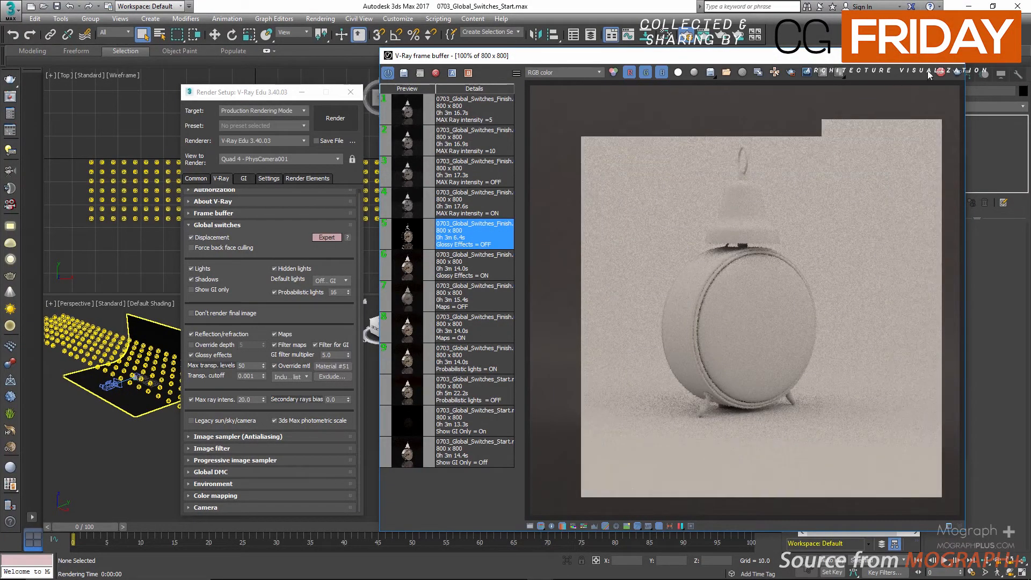
Render the scene with OLD_CLOCK excluded from the override material, and turn off Override mtl.
click(331, 377)
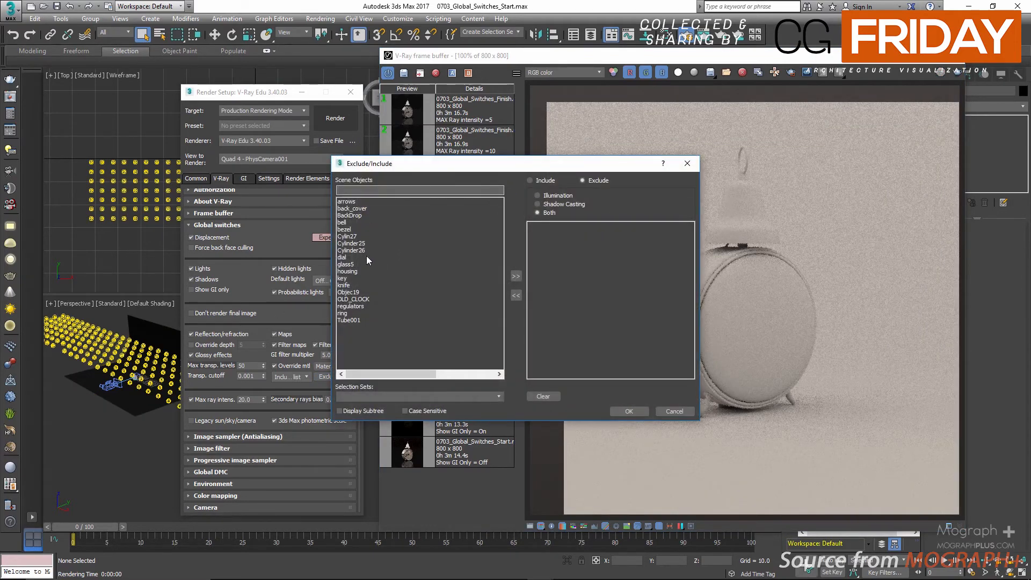
double_click(356, 300)
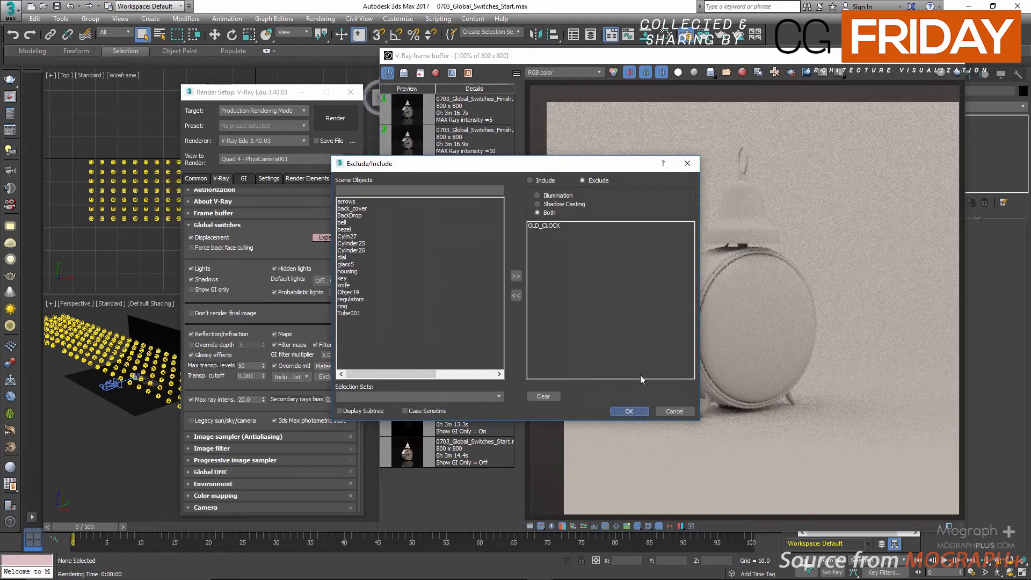
click(629, 410)
click(950, 76)
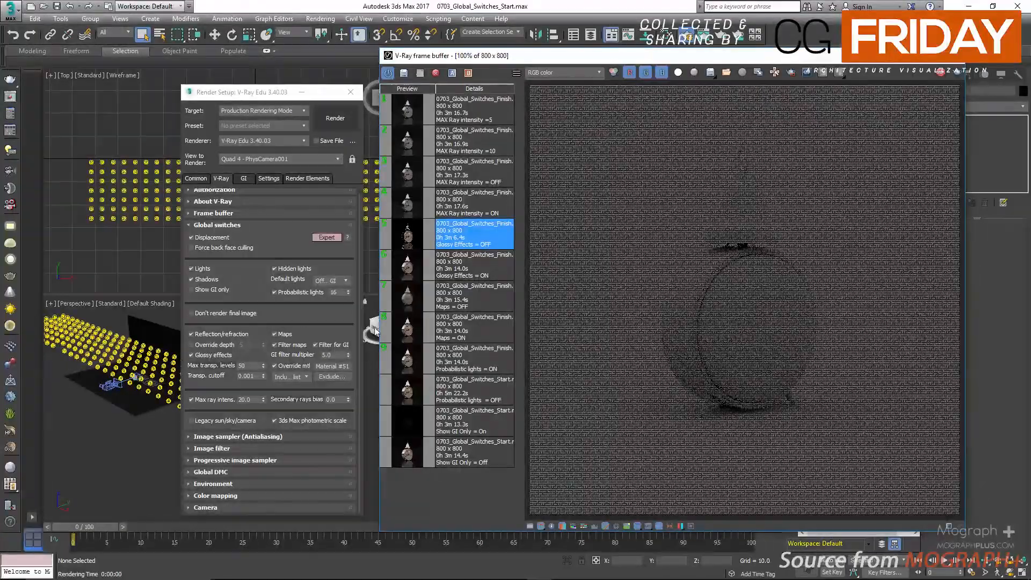
click(275, 366)
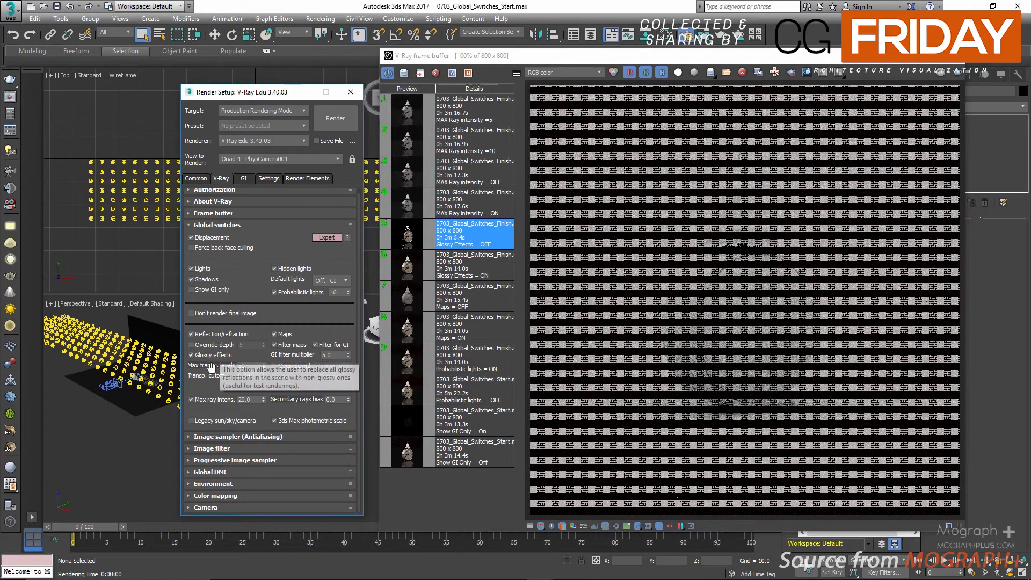
Clear all channel data from the frame buffer and load the history render labelled MAX Ray intensity = ON.
click(210, 400)
click(211, 402)
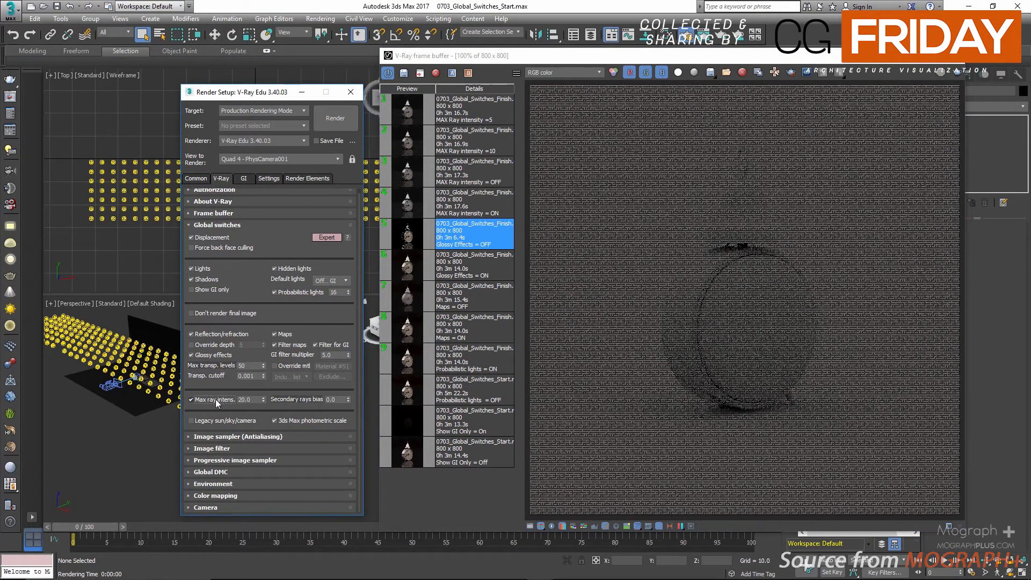
click(742, 73)
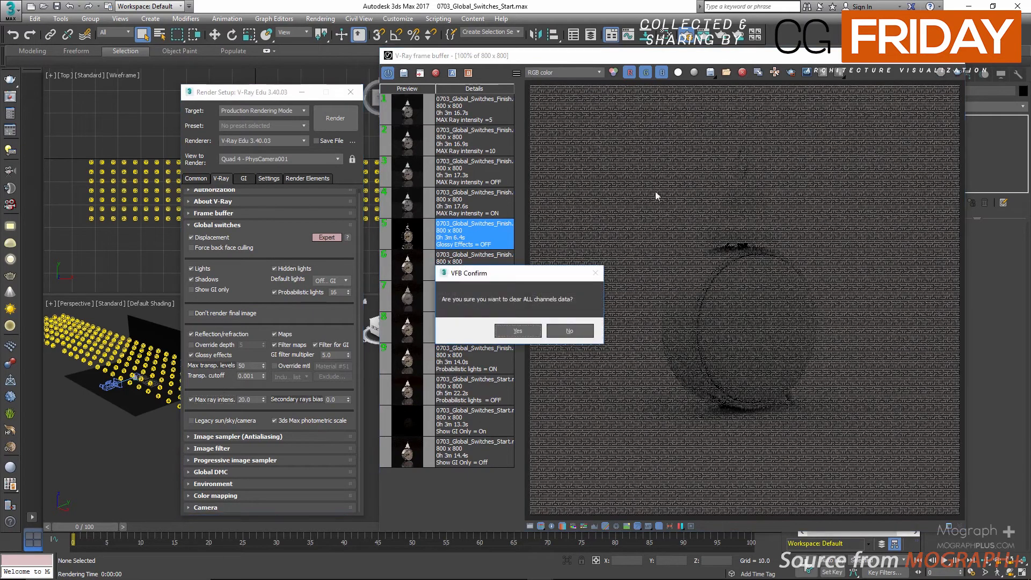
click(516, 329)
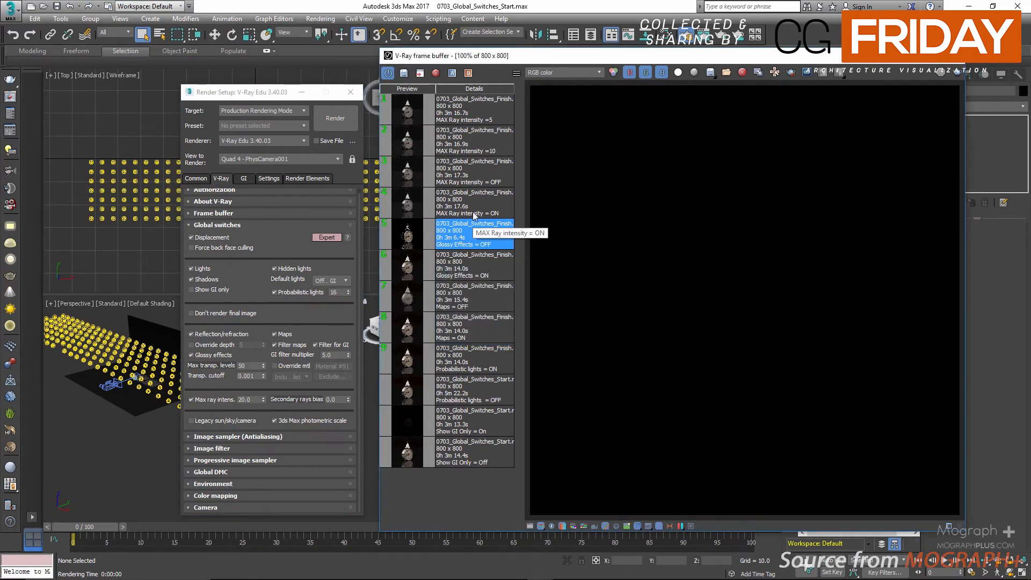
click(488, 204)
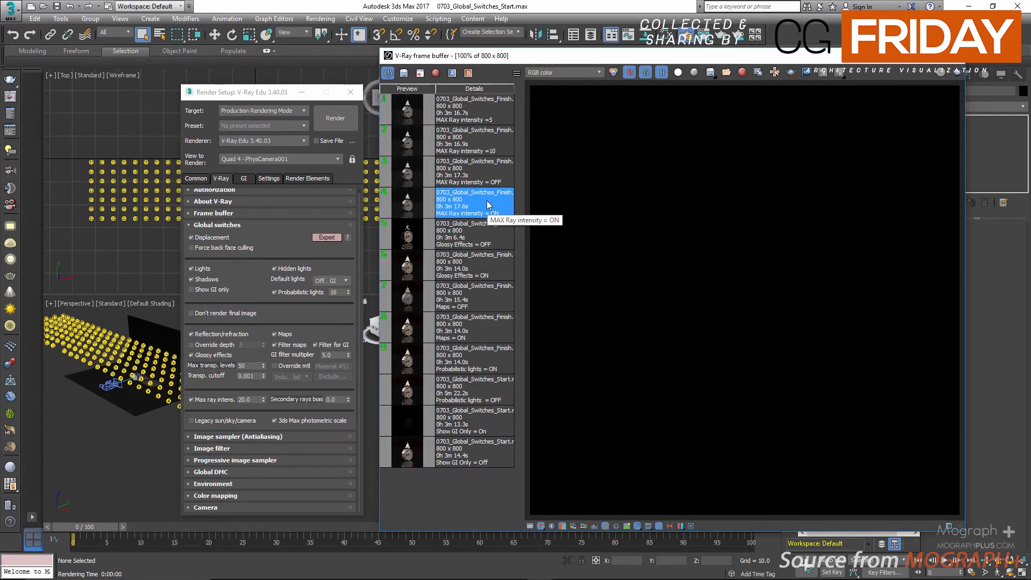
double_click(488, 205)
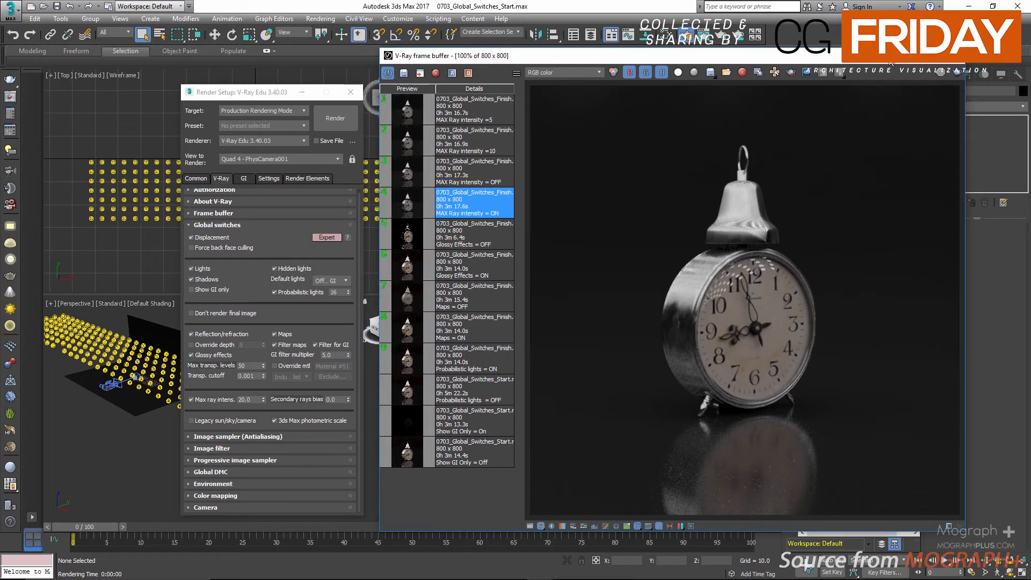
Close the frame buffer and Render Setup, and delete the lights beyond both sides of the backdrop in the Top view.
click(954, 56)
click(350, 92)
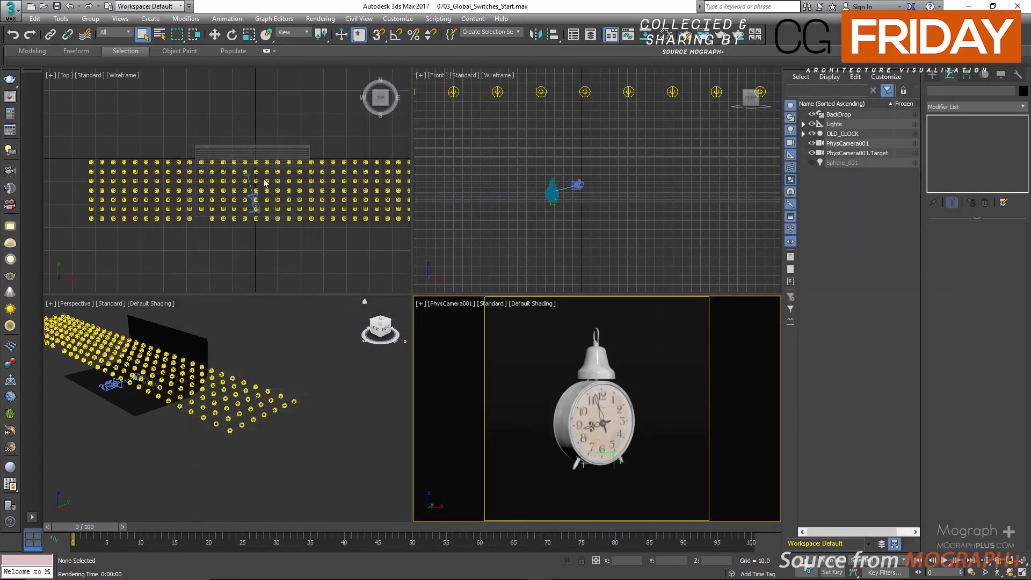
click(264, 183)
key(alt+w)
drag(695, 263, 462, 470)
middle_drag(303, 330, 453, 301)
drag(116, 210, 363, 425)
scroll(357, 398, down, 5)
key(alt+w)
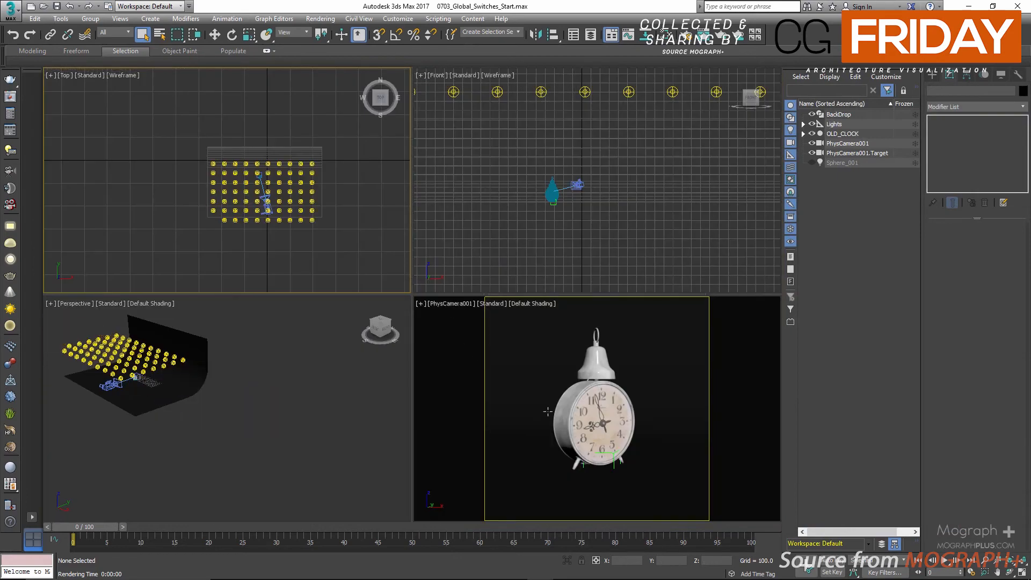
Maximize the PhysCamera001 view, reopen the frame buffer and compare the MAX Ray intensity OFF and ON renders on the clock face.
key(alt+w)
click(7, 98)
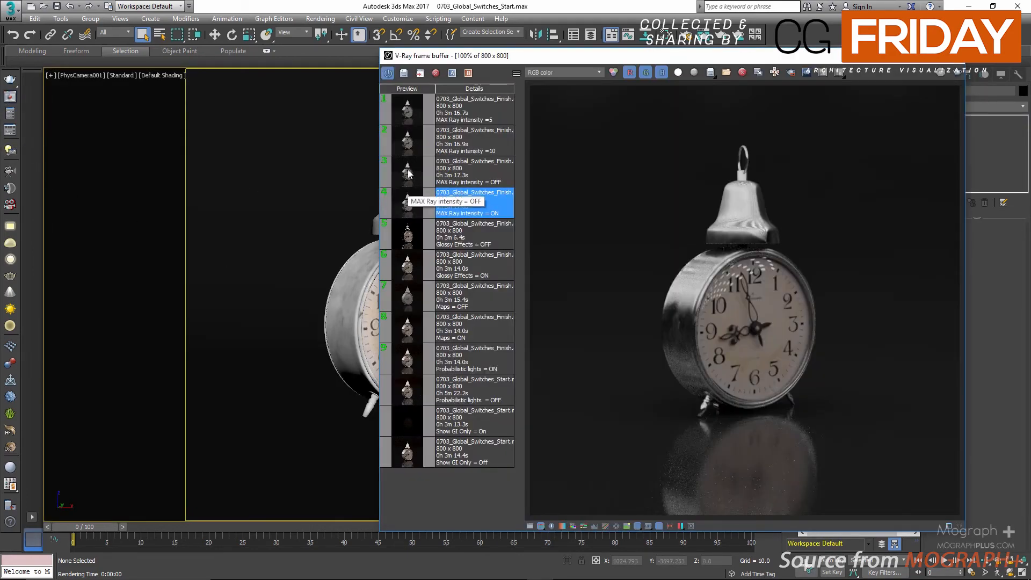
click(408, 173)
scroll(746, 481, up, 1)
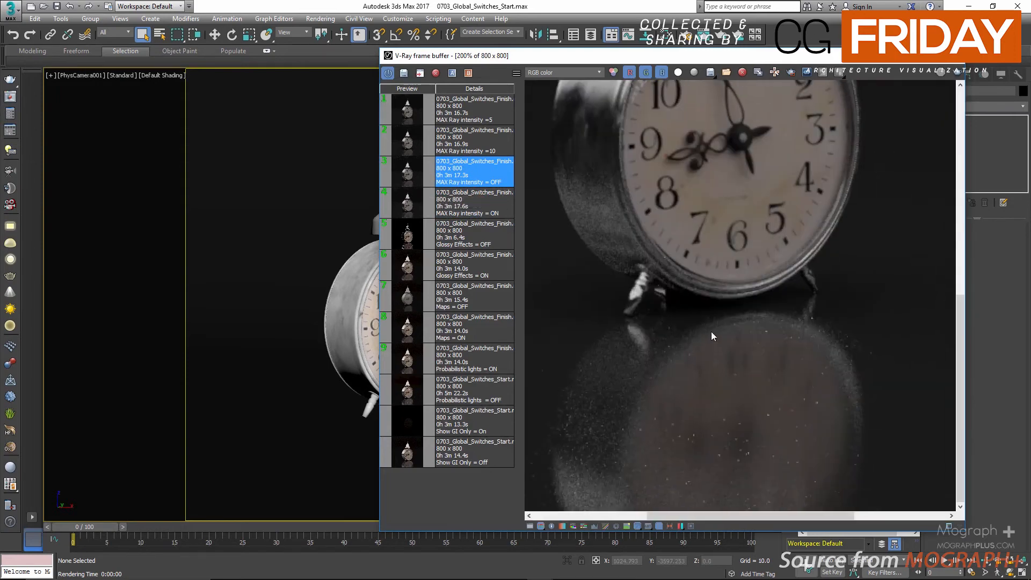
middle_drag(661, 269, 663, 428)
scroll(770, 205, up, 1)
middle_drag(779, 224, 745, 279)
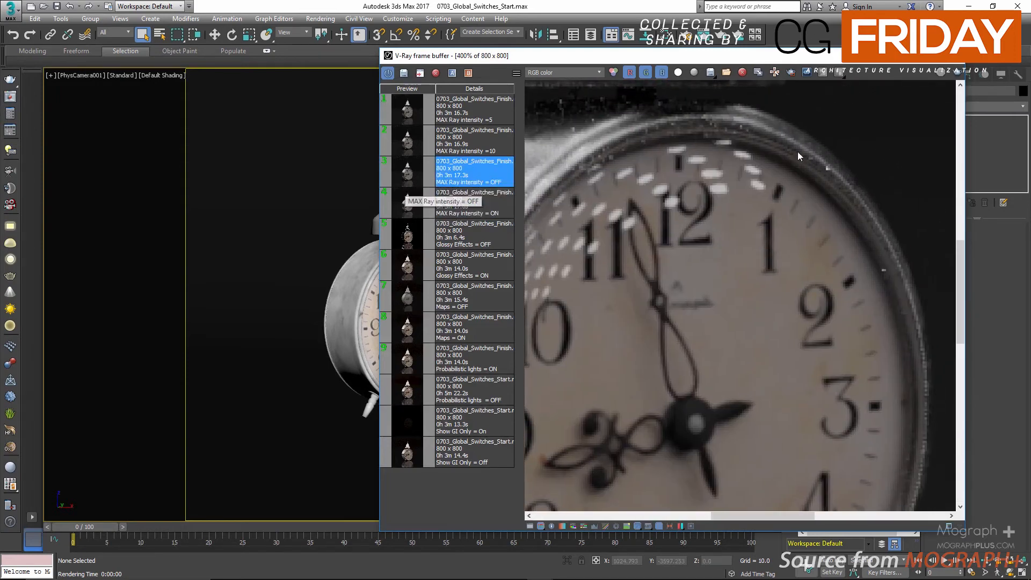
click(477, 214)
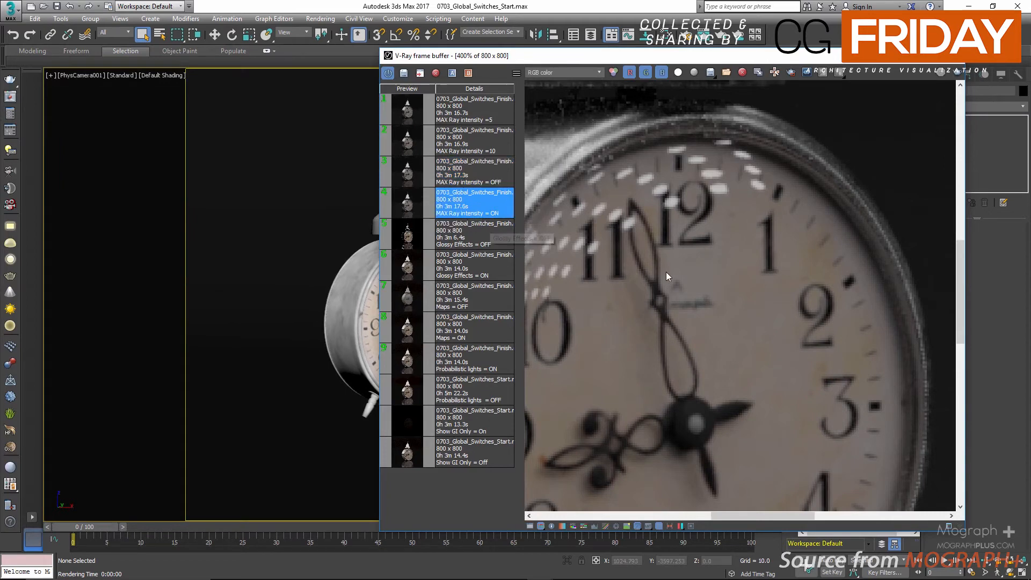
scroll(666, 272, down, 1)
scroll(666, 272, down, 1)
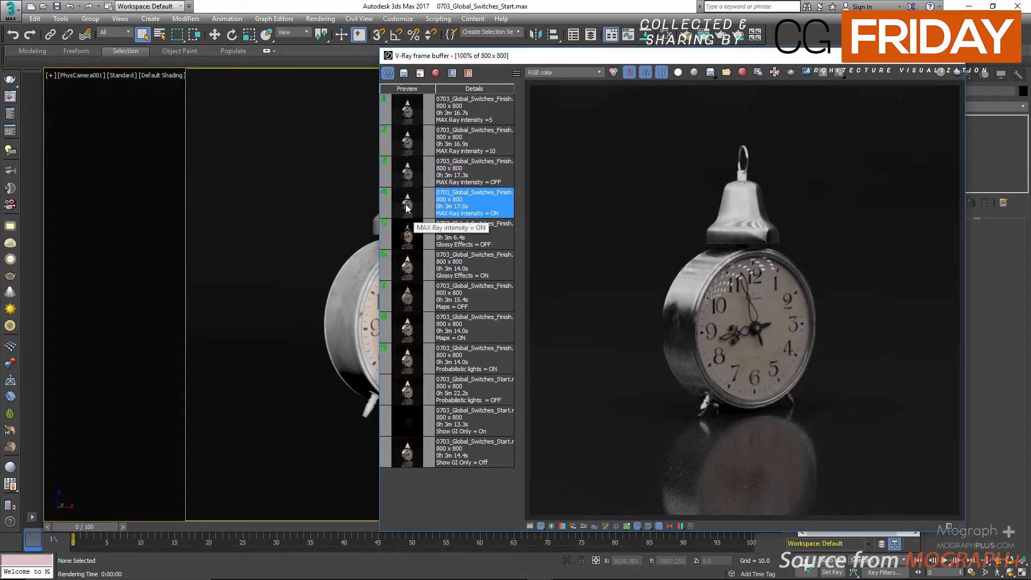
Compare the clock's floor reflection in the history renders labelled MAX Ray intensity OFF, ON, 10 and 5.
click(407, 173)
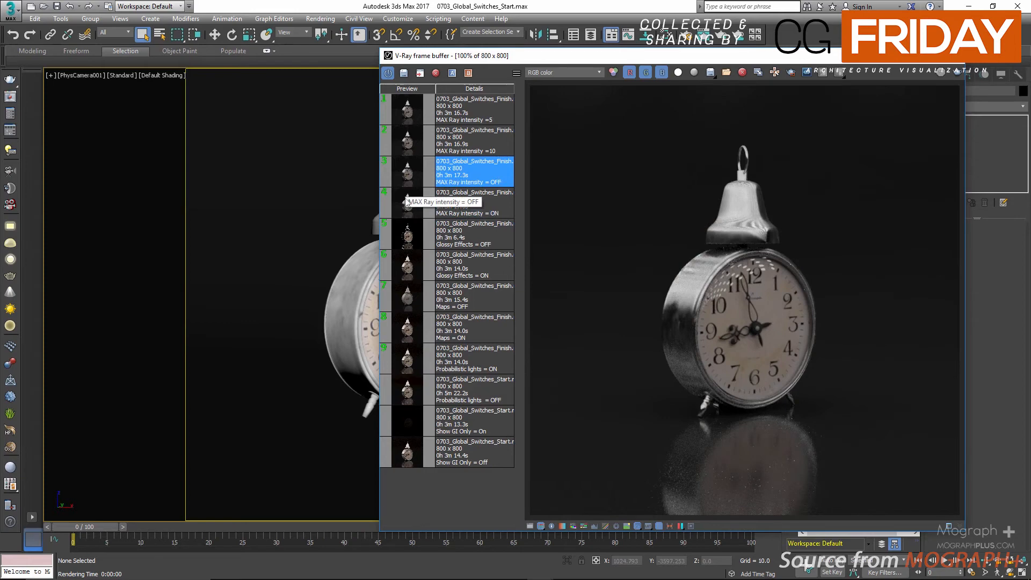
scroll(769, 465, up, 2)
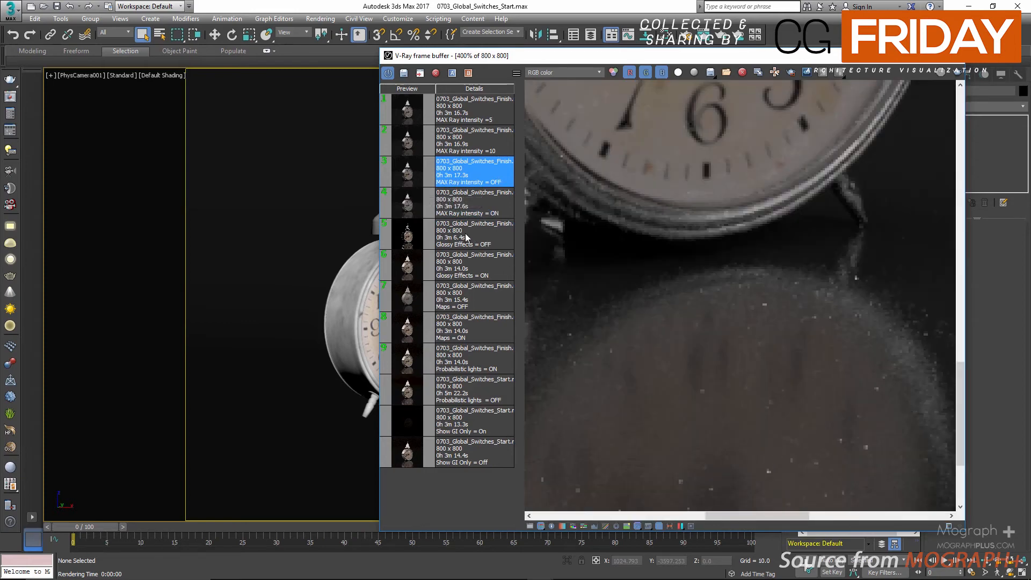
click(417, 205)
click(411, 182)
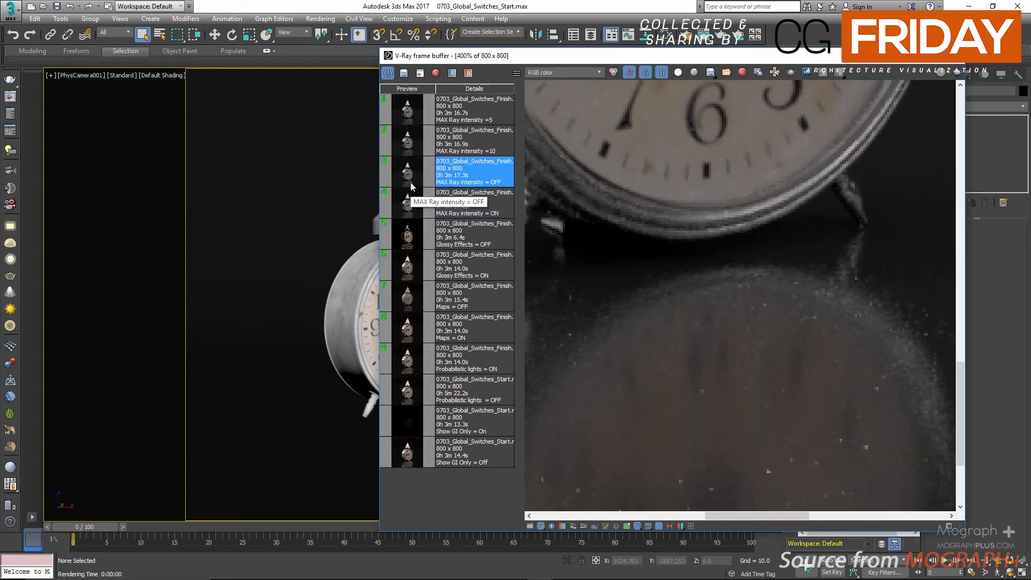
click(417, 150)
scroll(753, 318, down, 1)
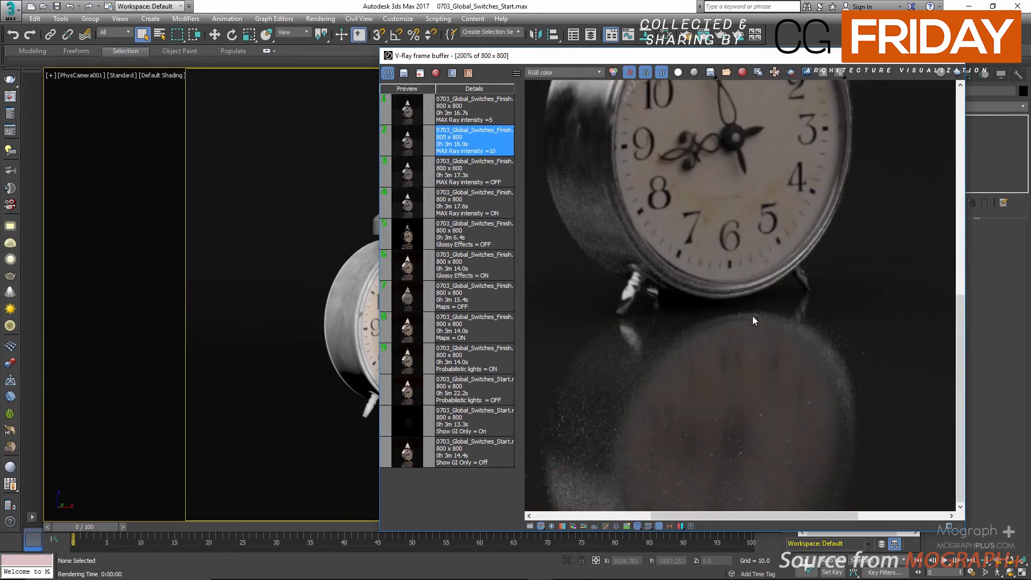
scroll(752, 320, down, 1)
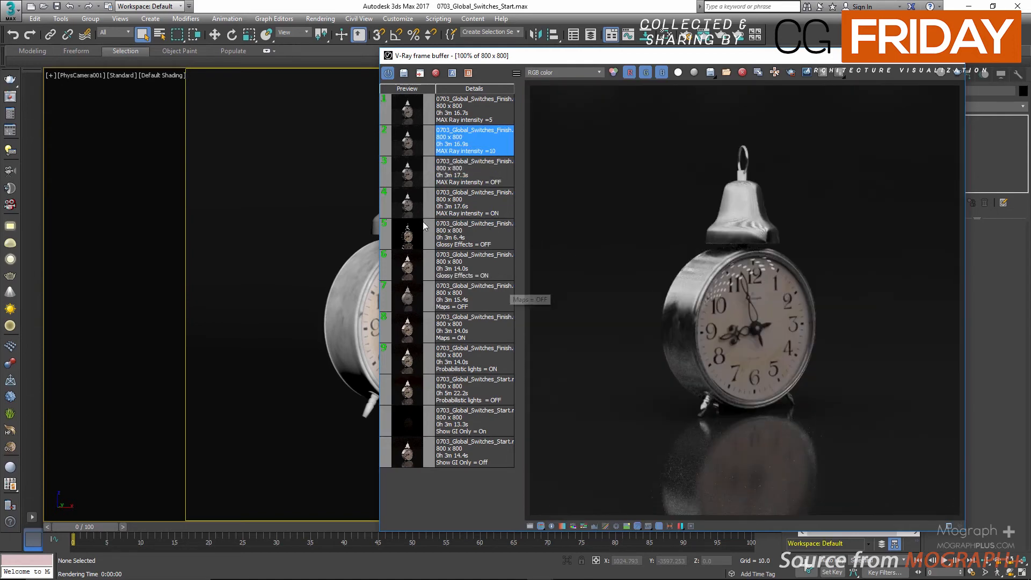
click(405, 113)
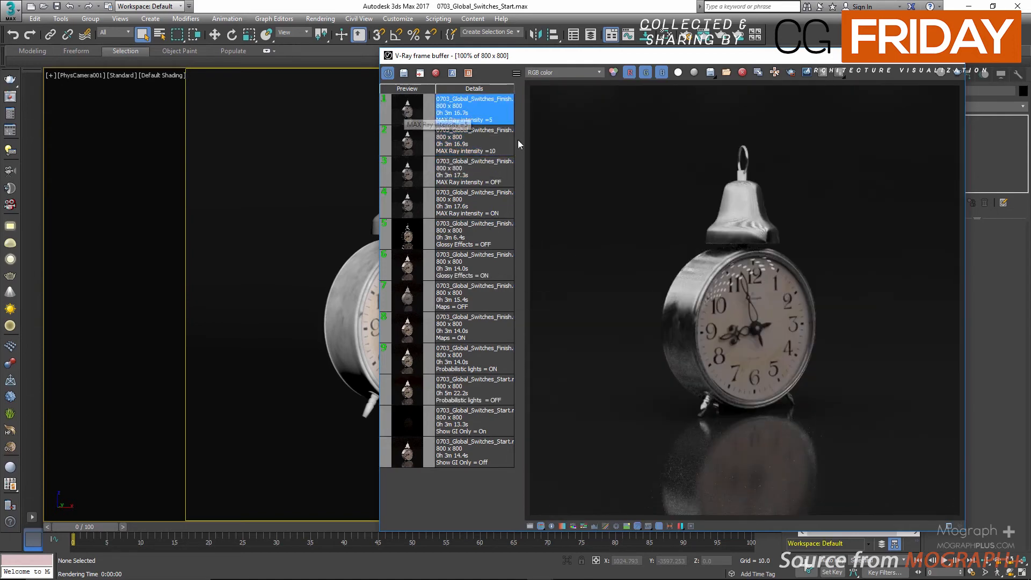
Open Render Setup and set Max ray intens. to 5.0 in the Global switches.
click(8, 115)
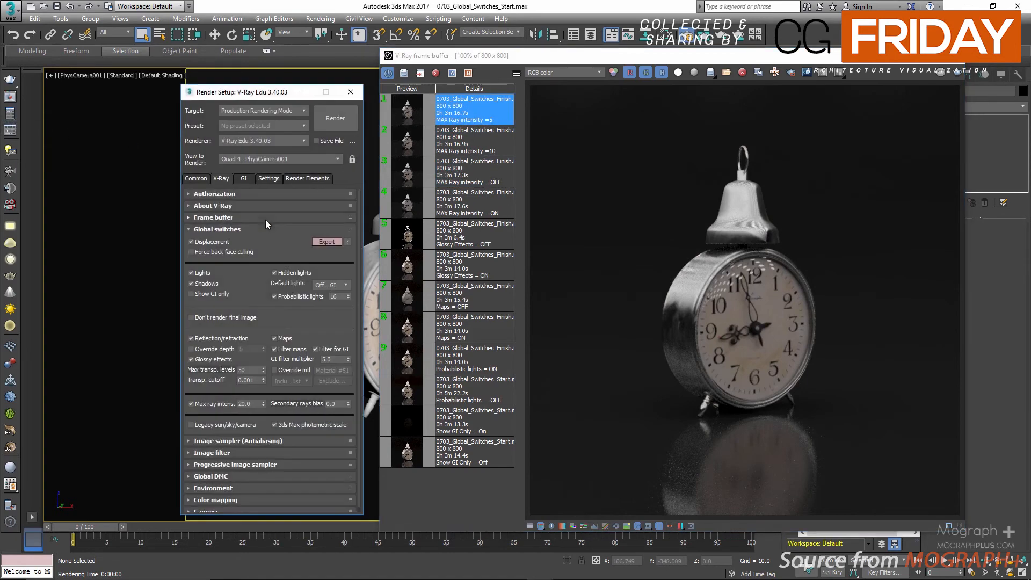
double_click(242, 404)
text(5)
key(Return)
Examine the clock's floor reflection in the MAX Ray intensity = OFF and MAX Ray intensity = 5 renders, alternating between them.
click(484, 183)
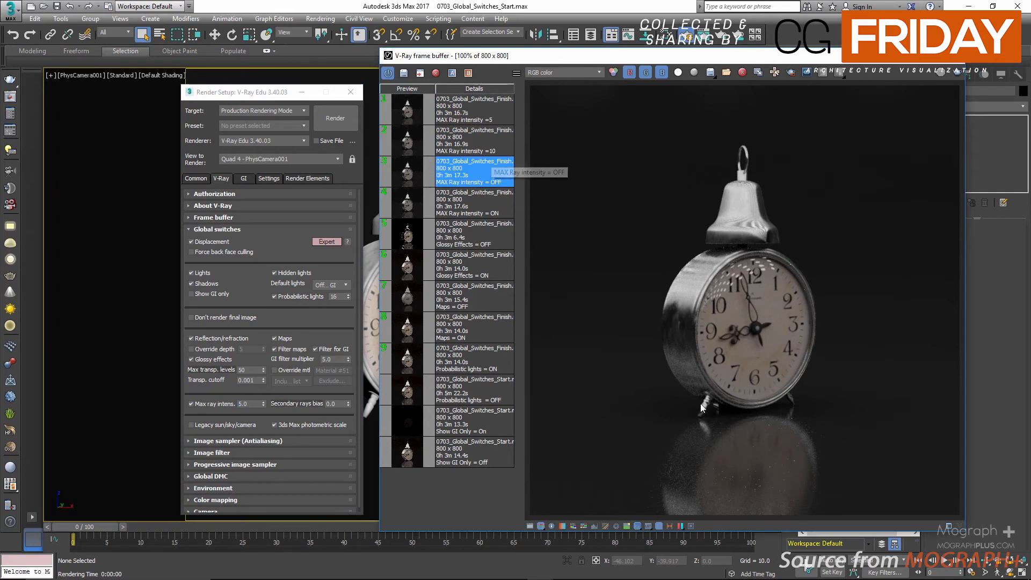
scroll(740, 450, up, 1)
scroll(736, 449, down, 1)
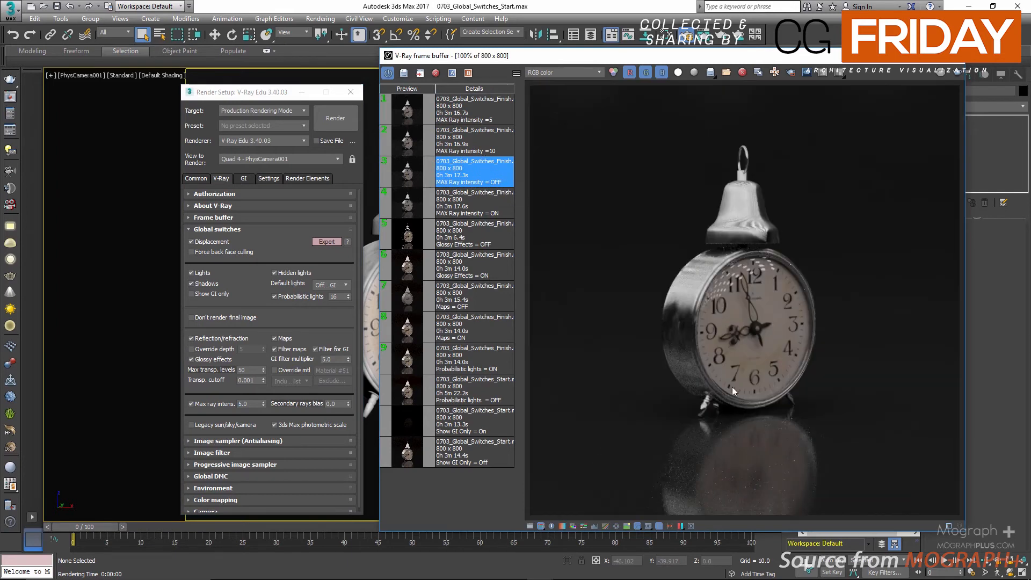
scroll(727, 453, up, 1)
middle_drag(728, 452, 707, 336)
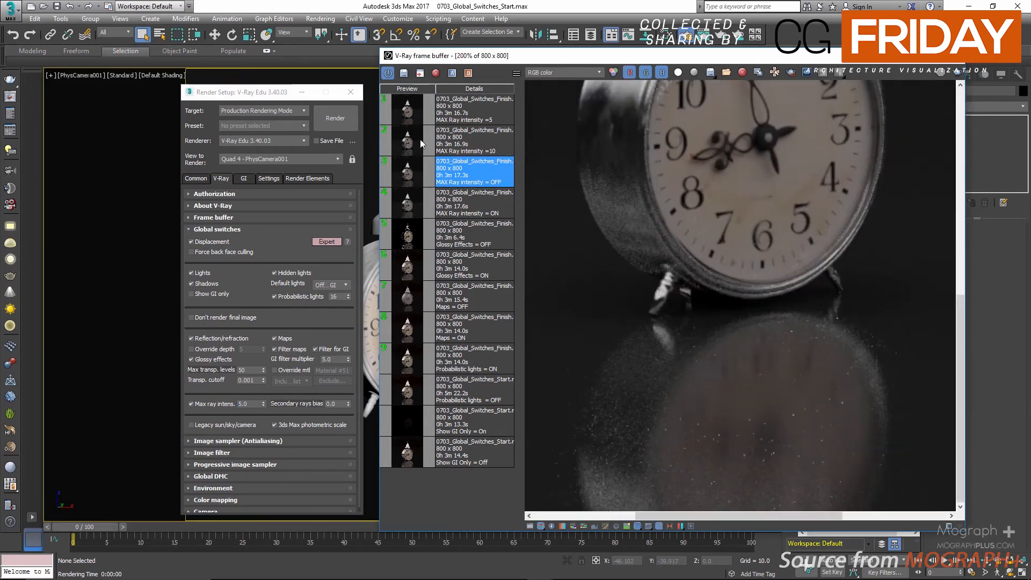
click(405, 111)
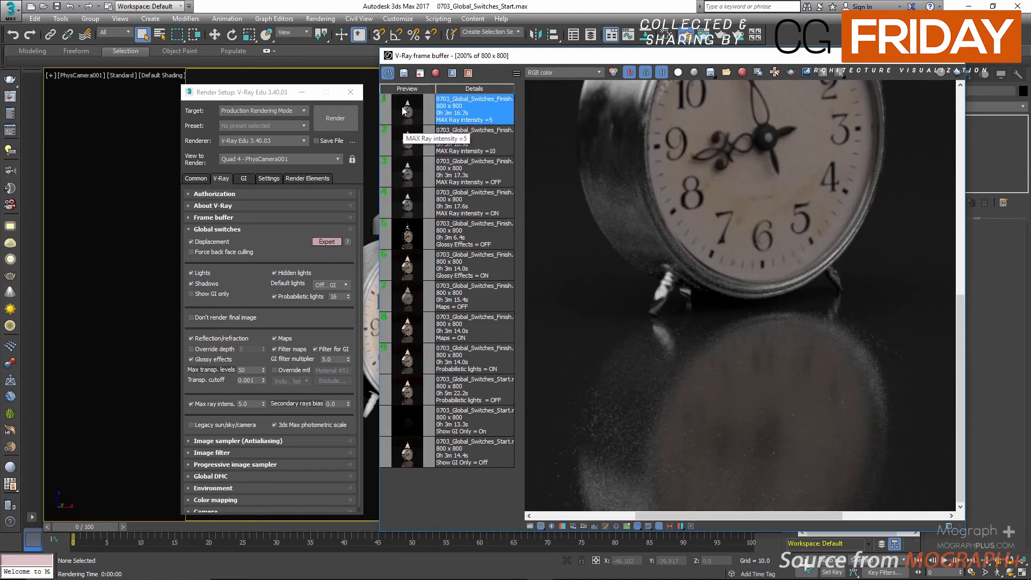
click(412, 172)
click(406, 114)
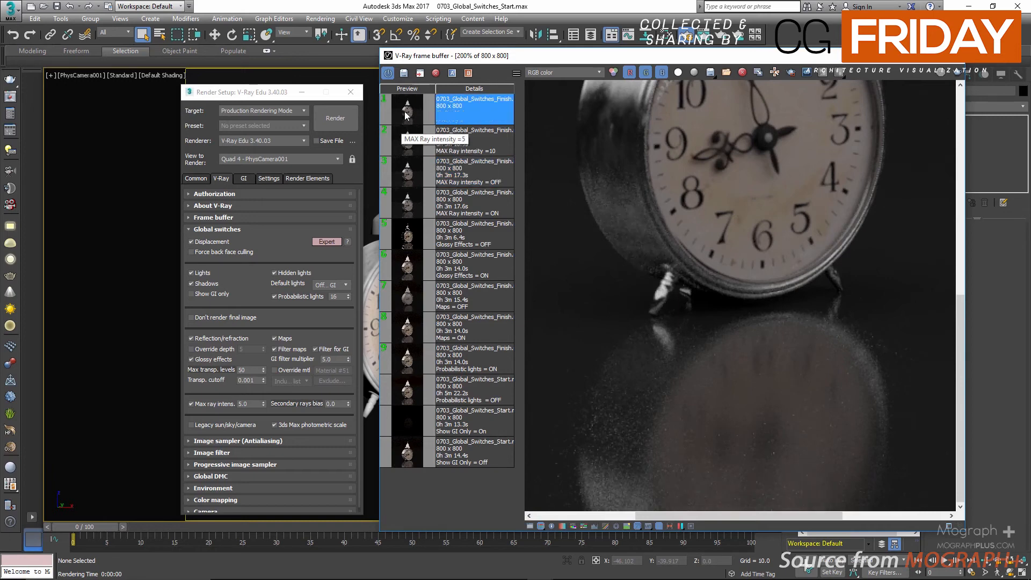
scroll(720, 274, down, 1)
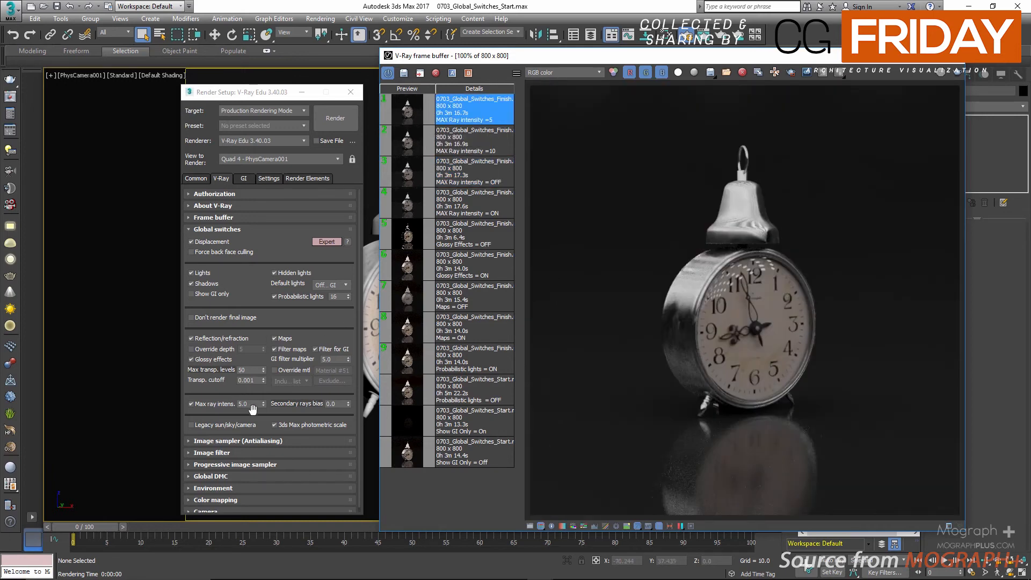
Set Secondary rays bias to 0.001 in the Global switches.
click(216, 391)
drag(217, 390, 216, 386)
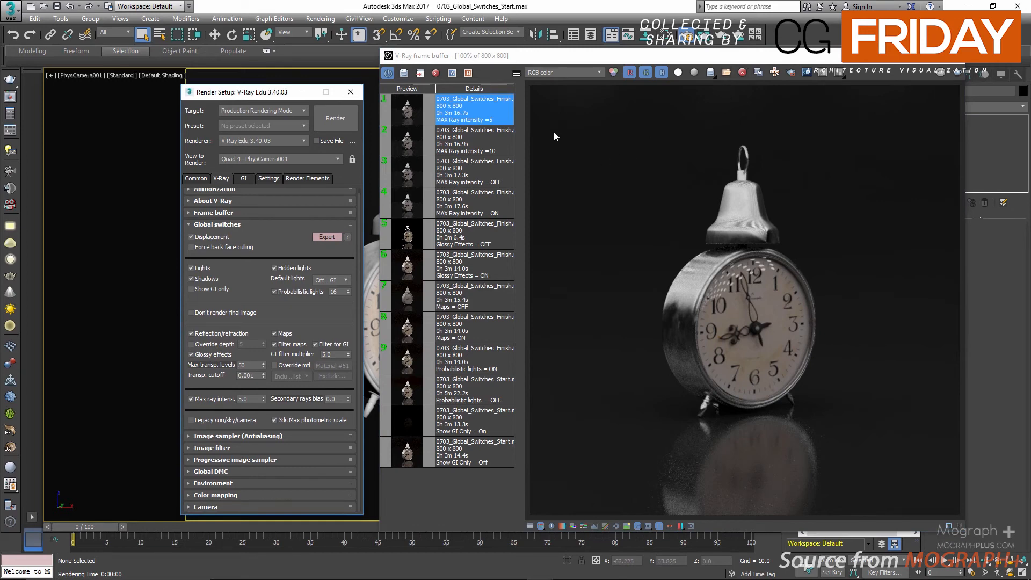
click(343, 400)
text(1)
key(Return)
Switch 3ds Max photometric scale off and back on, and collapse the Global switches settings.
click(275, 420)
click(274, 420)
mouse_move(249, 424)
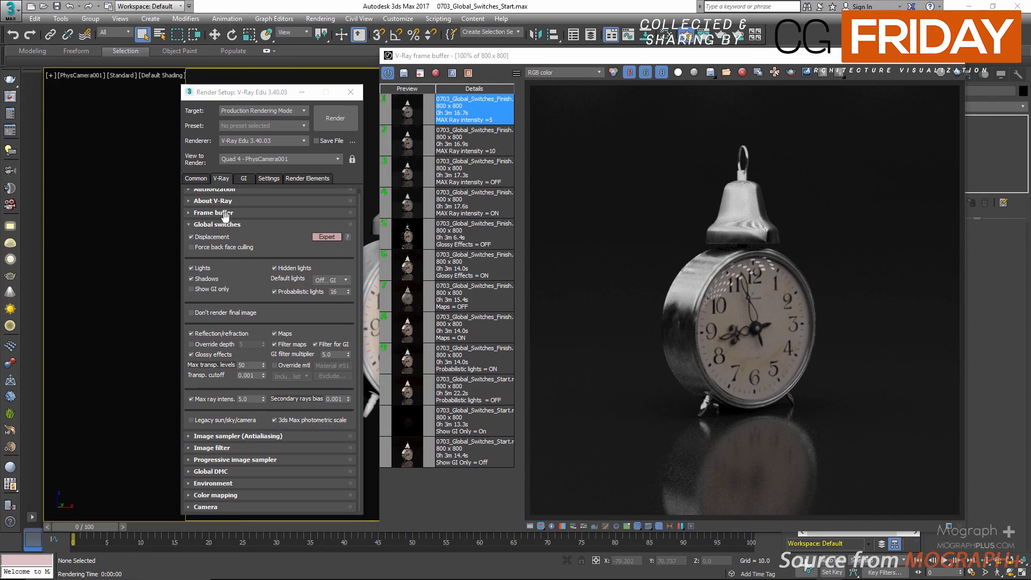
click(216, 224)
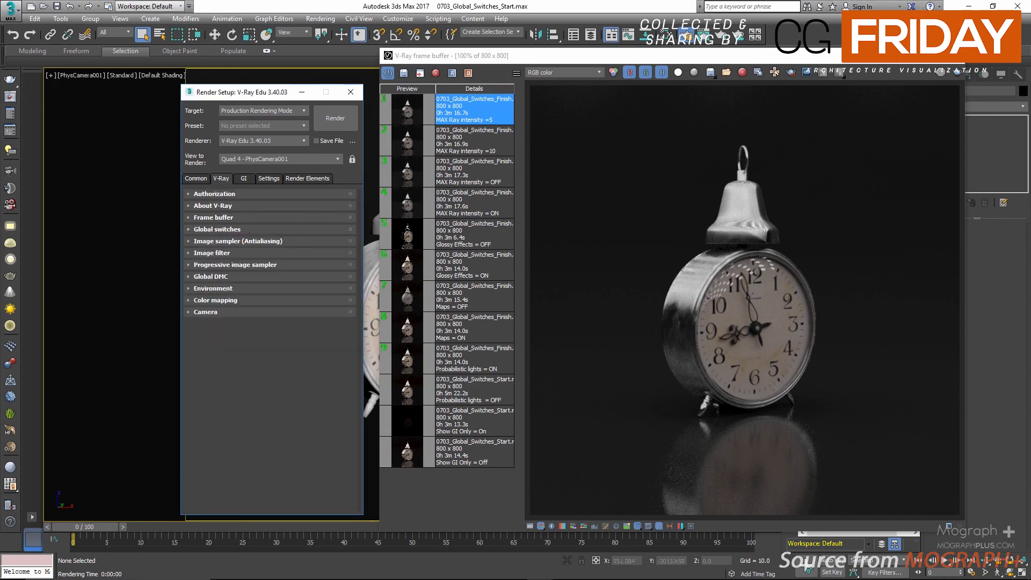